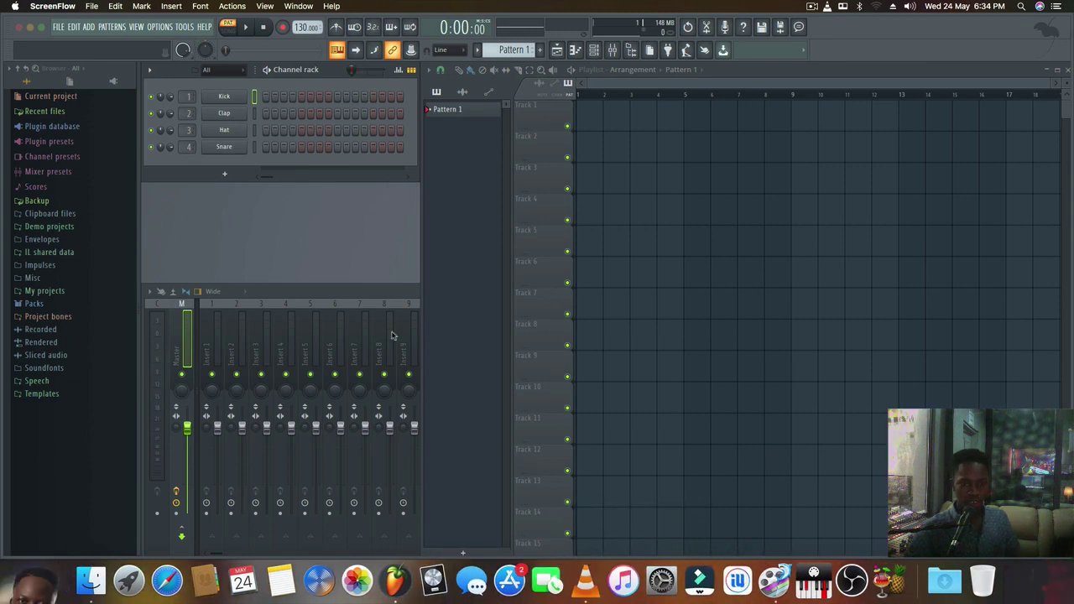
Bring FL Studio to the front, focus the channel rack, and hide the window with F11
{"action": "left_click", "coordinate": [401, 303]}
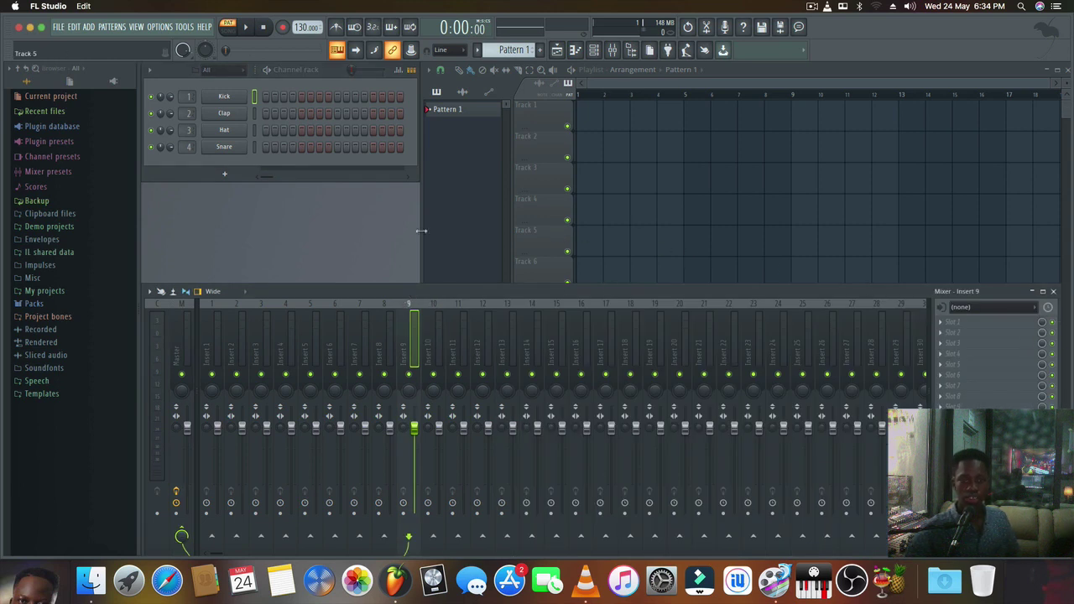
{"action": "left_click", "coordinate": [391, 226]}
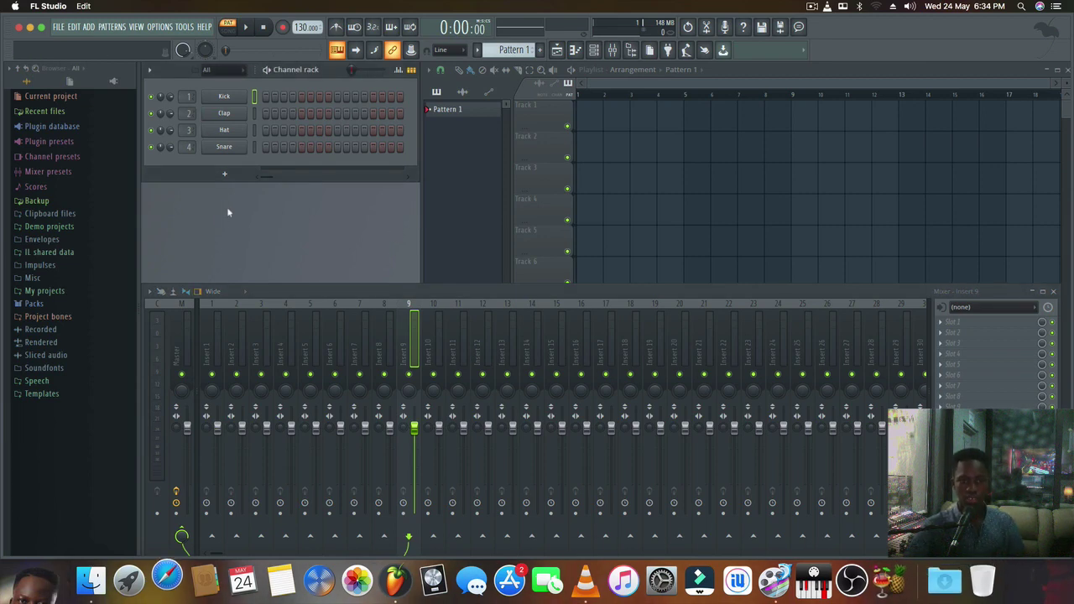
{"action": "key", "text": "F11"}
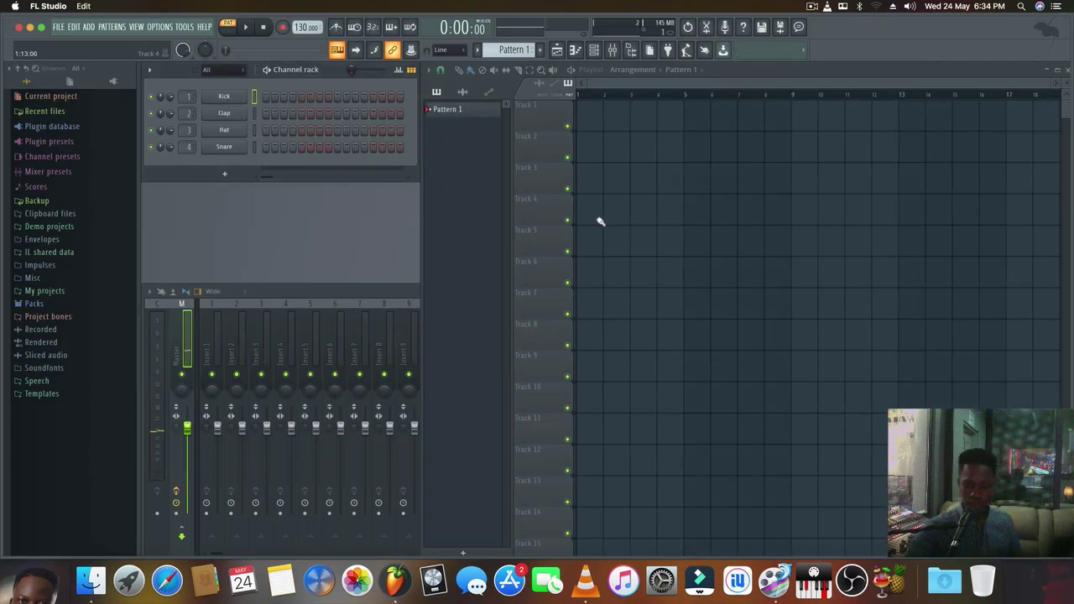
Choose USB Audio CODEC as the audio device in the Audio settings
{"action": "left_click", "coordinate": [48, 6]}
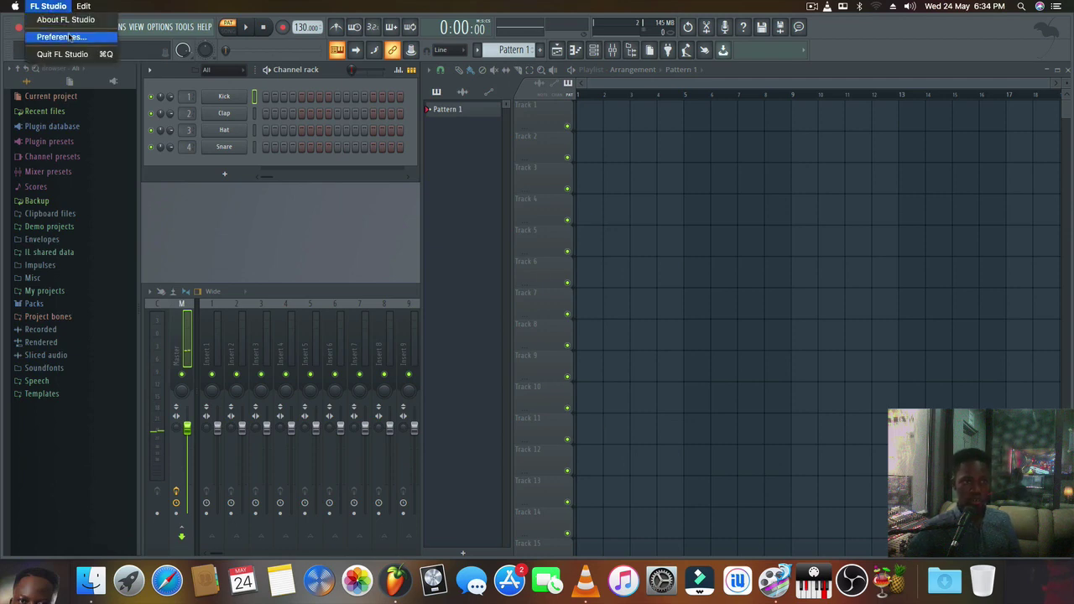
{"action": "left_click", "coordinate": [50, 38]}
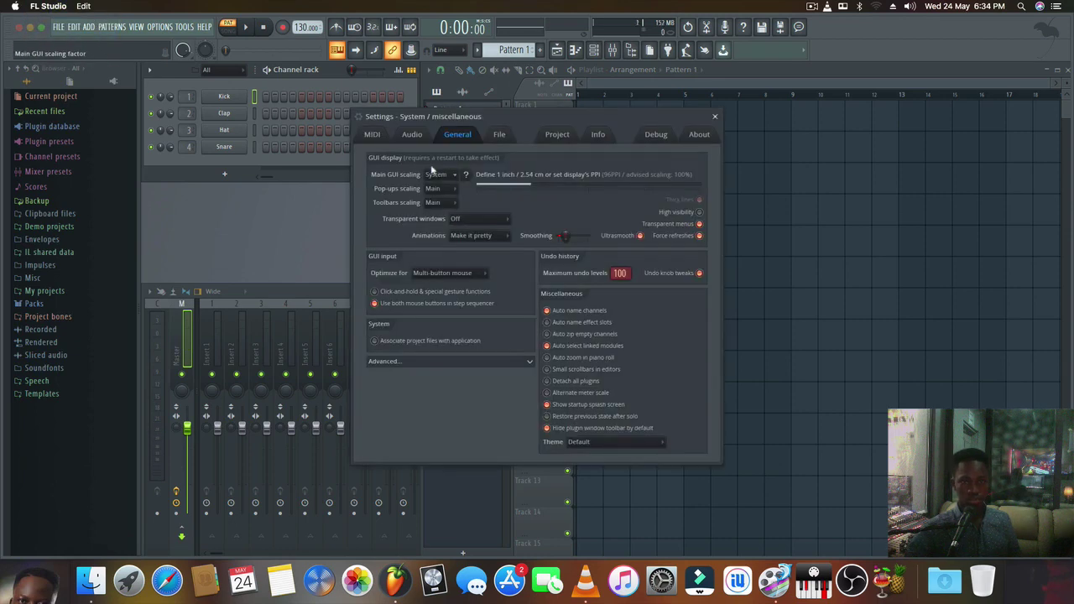
{"action": "left_click", "coordinate": [412, 135]}
{"action": "left_click", "coordinate": [554, 175]}
{"action": "left_click", "coordinate": [420, 207]}
{"action": "left_click", "coordinate": [715, 117]}
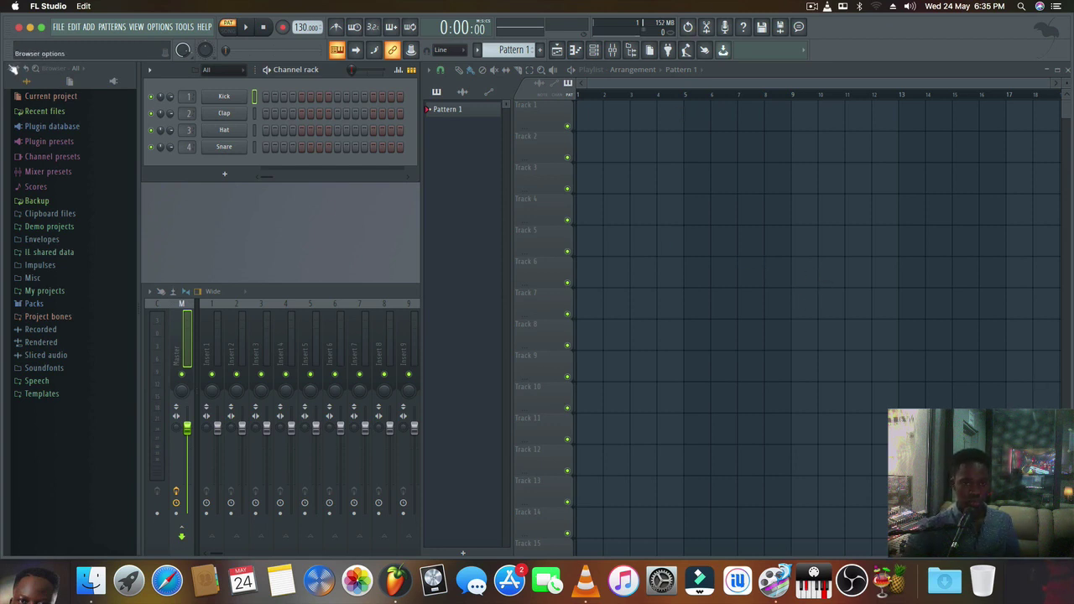
Expand Packs > Drums (ModeAudio) > Claps in the Browser
{"action": "left_click", "coordinate": [59, 28]}
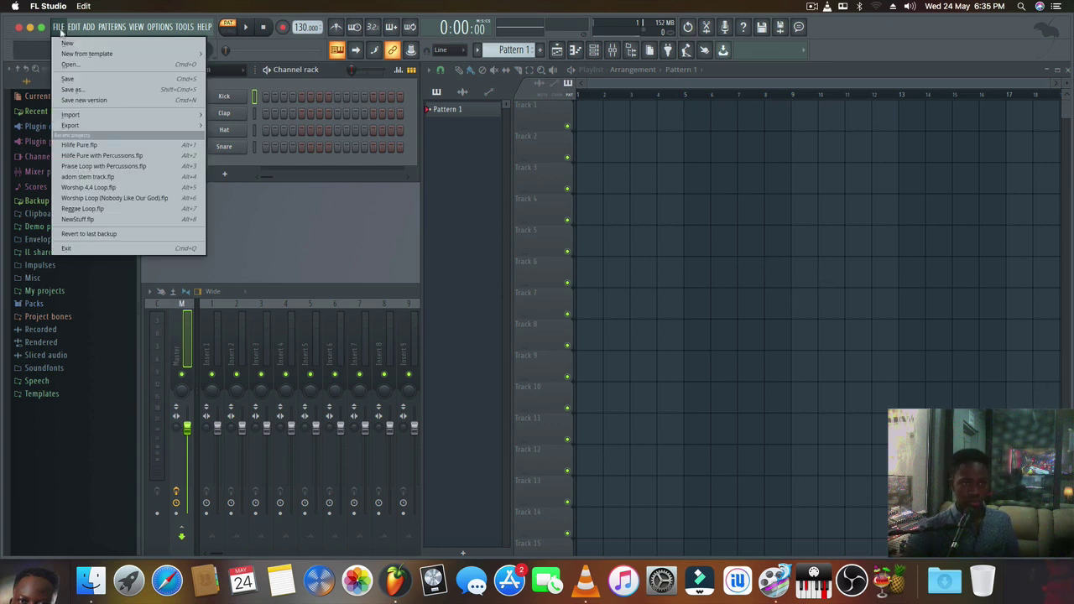
{"action": "left_click", "coordinate": [345, 233]}
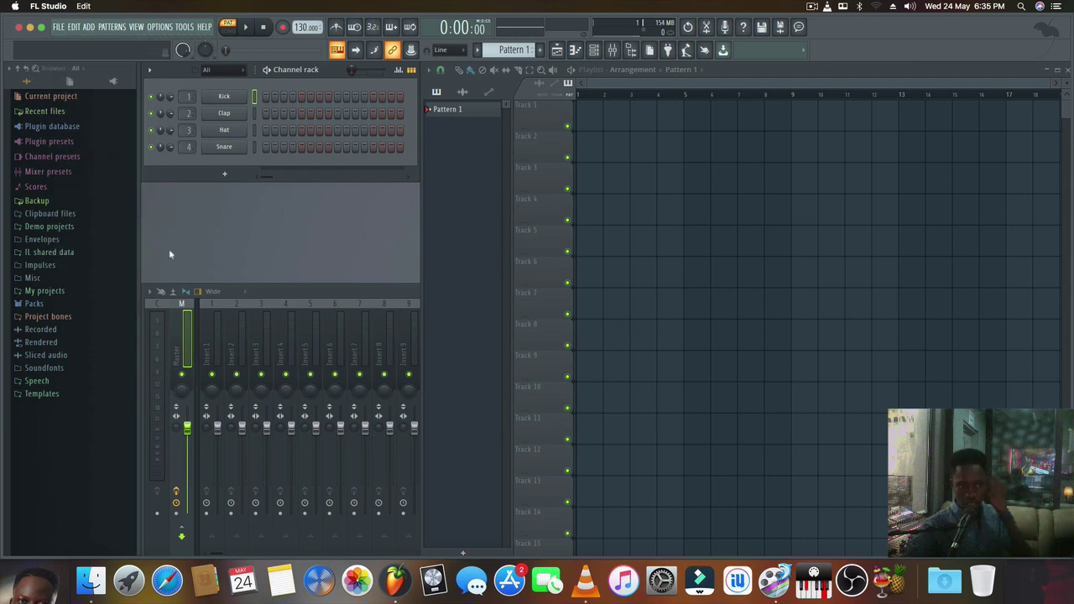
{"action": "left_click", "coordinate": [35, 303]}
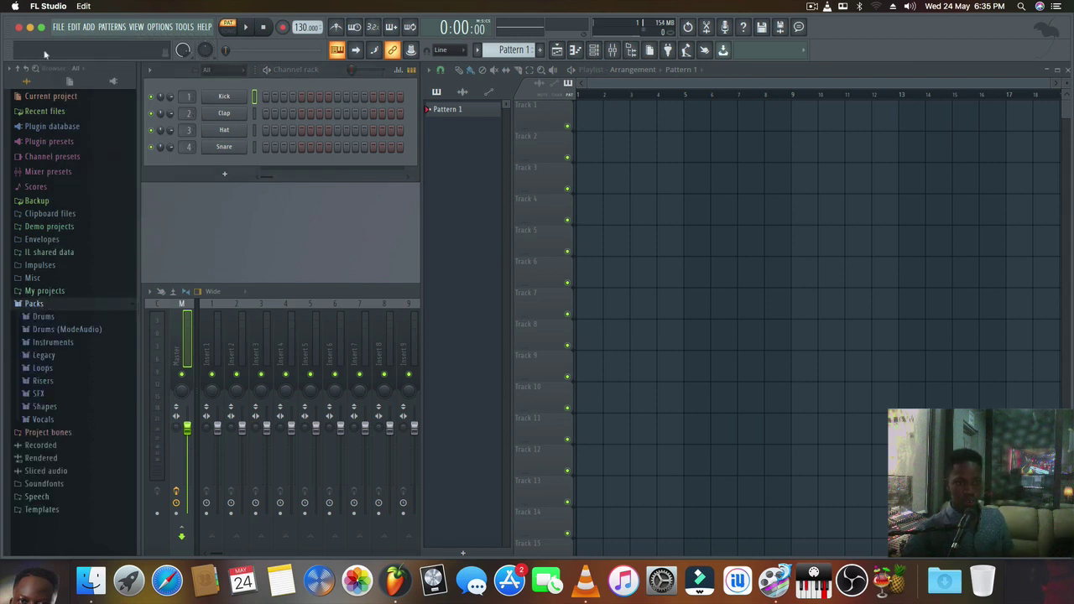
{"action": "left_click", "coordinate": [69, 331]}
{"action": "scroll", "coordinate": [84, 302], "scroll_direction": "down", "scroll_amount": 4}
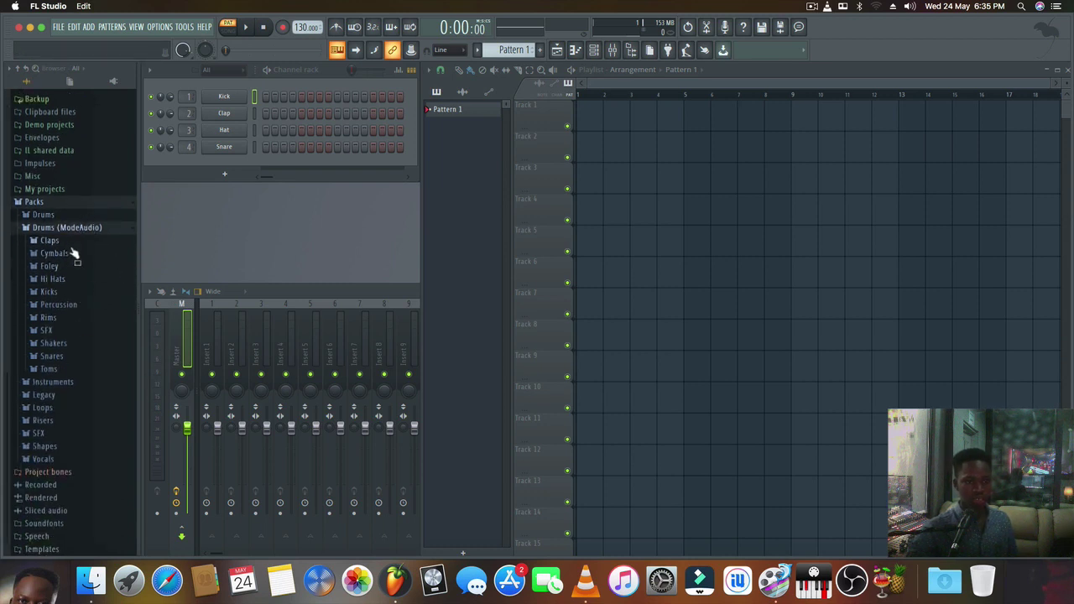
{"action": "left_click", "coordinate": [59, 242]}
Audition clap samples from Attack Clap 01 down to Fracture Clap 02
{"action": "scroll", "coordinate": [89, 303], "scroll_direction": "down", "scroll_amount": 10}
{"action": "scroll", "coordinate": [101, 285], "scroll_direction": "up", "scroll_amount": 5}
{"action": "scroll", "coordinate": [92, 310], "scroll_direction": "up", "scroll_amount": 15}
{"action": "scroll", "coordinate": [71, 327], "scroll_direction": "down", "scroll_amount": 5}
{"action": "scroll", "coordinate": [71, 331], "scroll_direction": "up", "scroll_amount": 5}
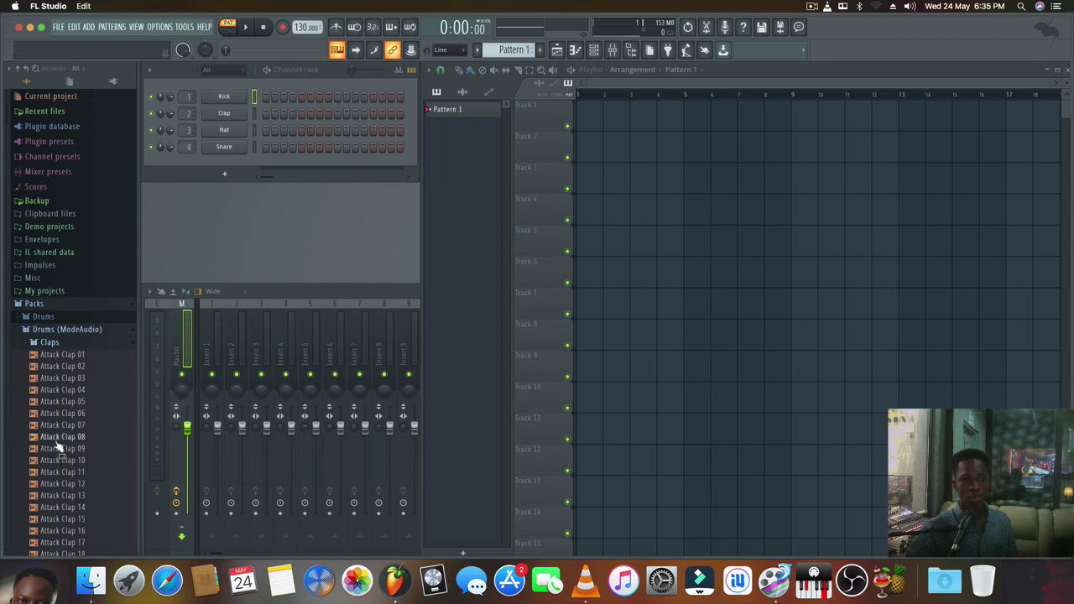
{"action": "scroll", "coordinate": [74, 415], "scroll_direction": "down", "scroll_amount": 6}
{"action": "scroll", "coordinate": [74, 412], "scroll_direction": "down", "scroll_amount": 4}
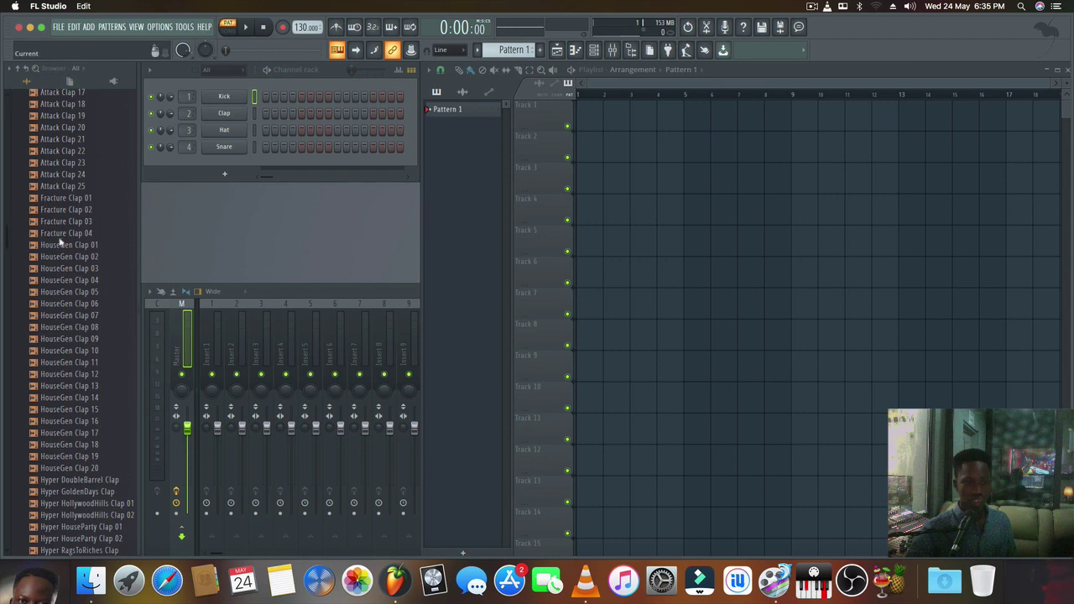
{"action": "scroll", "coordinate": [59, 374], "scroll_direction": "up", "scroll_amount": 3}
{"action": "scroll", "coordinate": [62, 374], "scroll_direction": "up", "scroll_amount": 7}
{"action": "scroll", "coordinate": [62, 374], "scroll_direction": "down", "scroll_amount": 3}
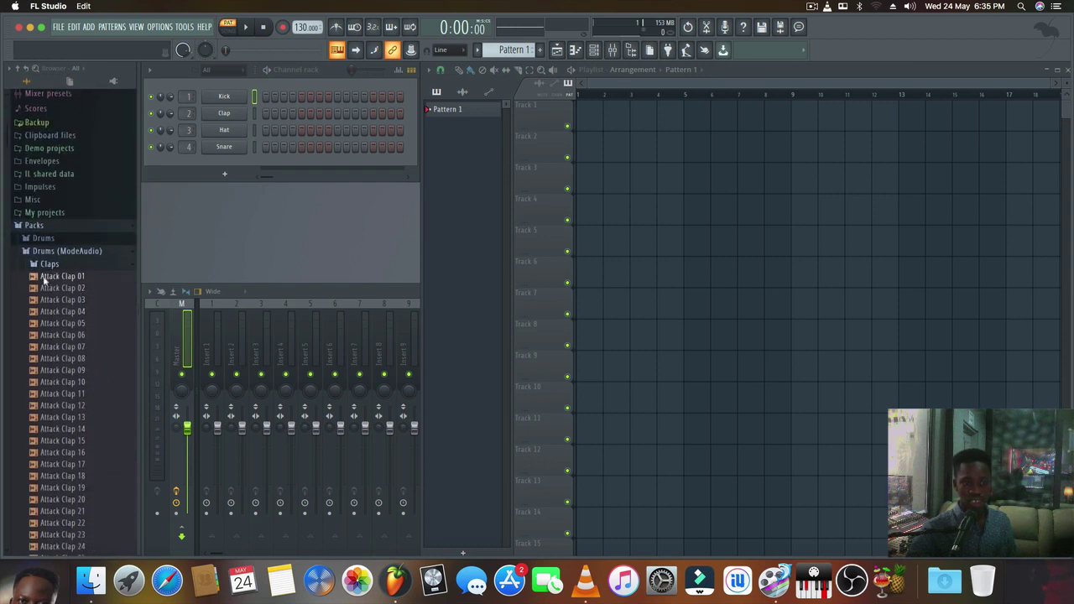
{"action": "scroll", "coordinate": [72, 408], "scroll_direction": "down", "scroll_amount": 5}
{"action": "scroll", "coordinate": [67, 223], "scroll_direction": "up", "scroll_amount": 10}
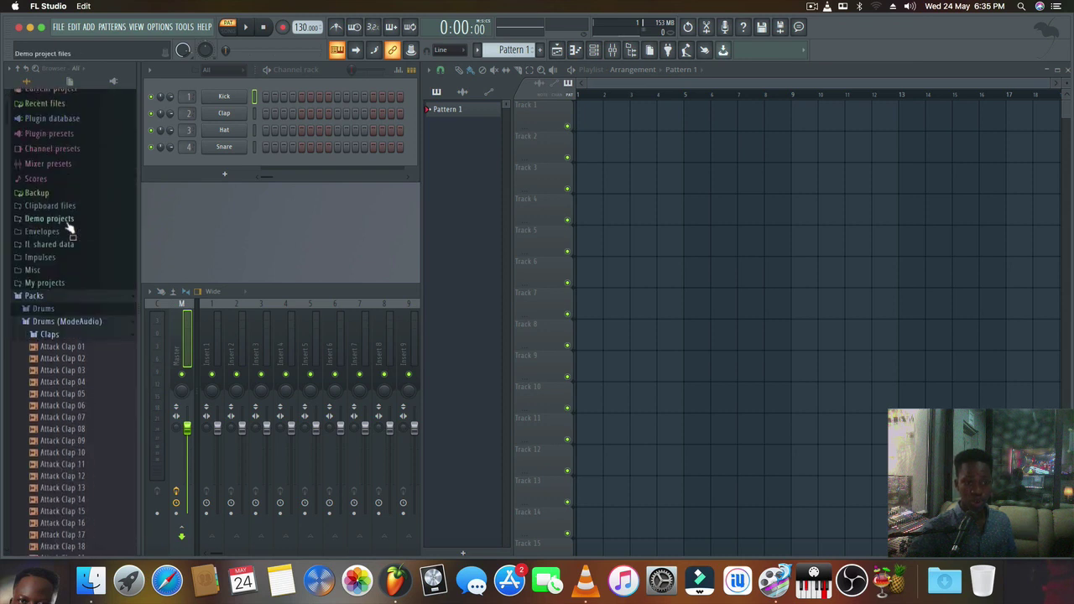
{"action": "left_click", "coordinate": [74, 356]}
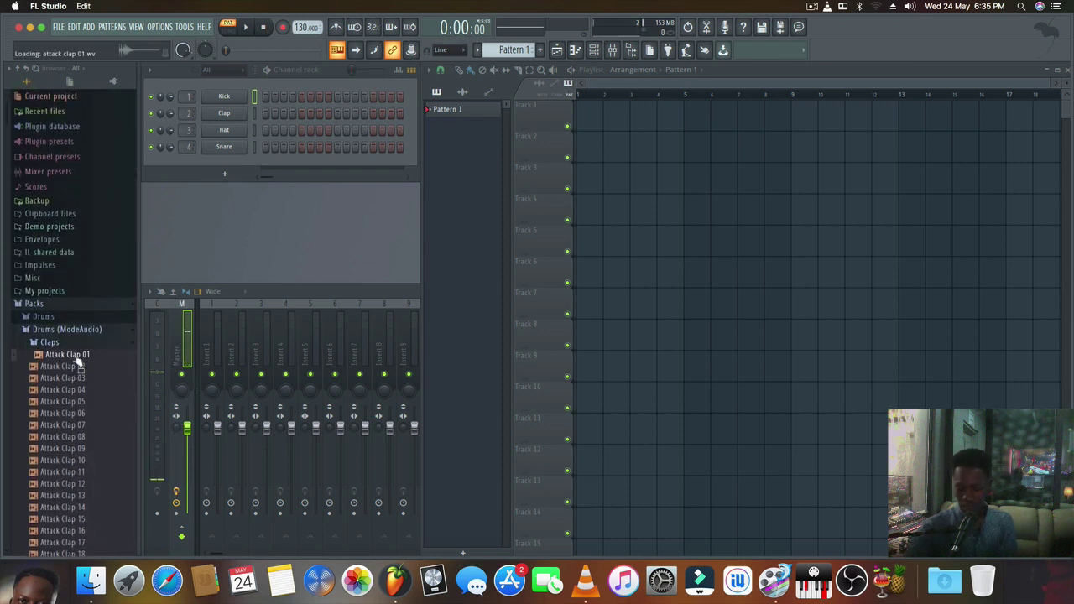
{"action": "key", "text": "Down"}
{"action": "key", "text": "Down"}
{"action": "key", "text": "Down"}
{"action": "key", "text": "Down"}
{"action": "key", "text": "Down"}
{"action": "key", "text": "Down"}
{"action": "key", "text": "Down"}
{"action": "key", "text": "Down"}
{"action": "key", "text": "Down"}
{"action": "key", "text": "Down"}
{"action": "key", "text": "Down"}
{"action": "key", "text": "Down"}
{"action": "key", "text": "Down"}
{"action": "key", "text": "Down"}
{"action": "key", "text": "Down"}
{"action": "key", "text": "Down"}
{"action": "key", "text": "Down"}
{"action": "key", "text": "Down"}
{"action": "key", "text": "Down"}
{"action": "key", "text": "Down"}
{"action": "key", "text": "Down"}
{"action": "key", "text": "Down"}
{"action": "key", "text": "Down"}
{"action": "key", "text": "Down"}
{"action": "key", "text": "Down"}
{"action": "key", "text": "Down"}
{"action": "key", "text": "Down"}
{"action": "key", "text": "Down"}
{"action": "key", "text": "Down"}
{"action": "key", "text": "Down"}
{"action": "key", "text": "Down"}
{"action": "key", "text": "Down"}
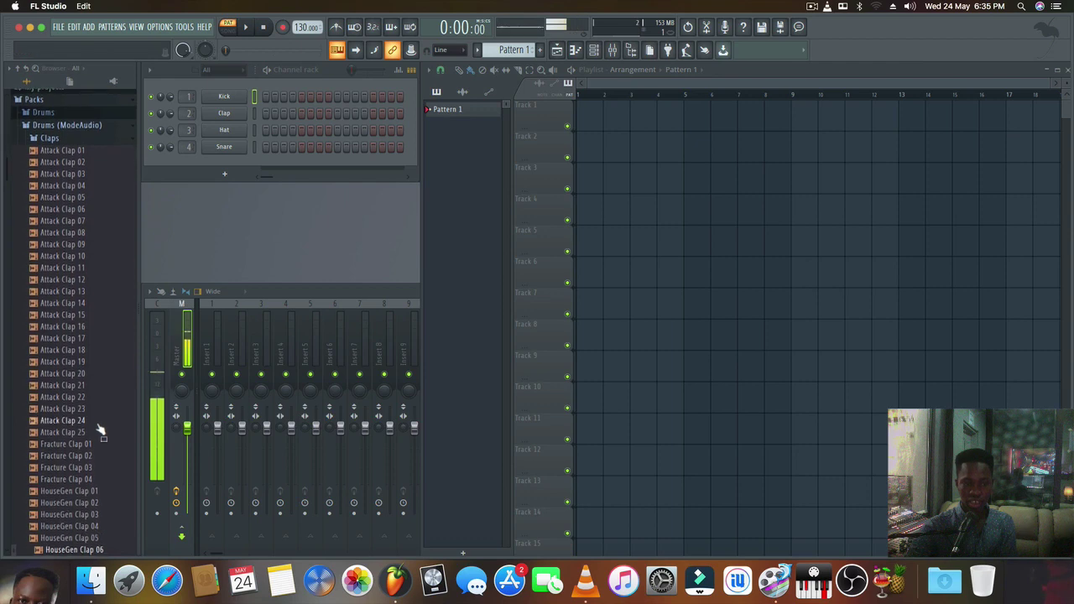
{"action": "key", "text": "Down"}
{"action": "key", "text": "Down"}
{"action": "key", "text": "Down"}
Preview the Volt CleanClapSnare 02 and Volt CleanClap samples
{"action": "scroll", "coordinate": [90, 436], "scroll_direction": "down", "scroll_amount": 10}
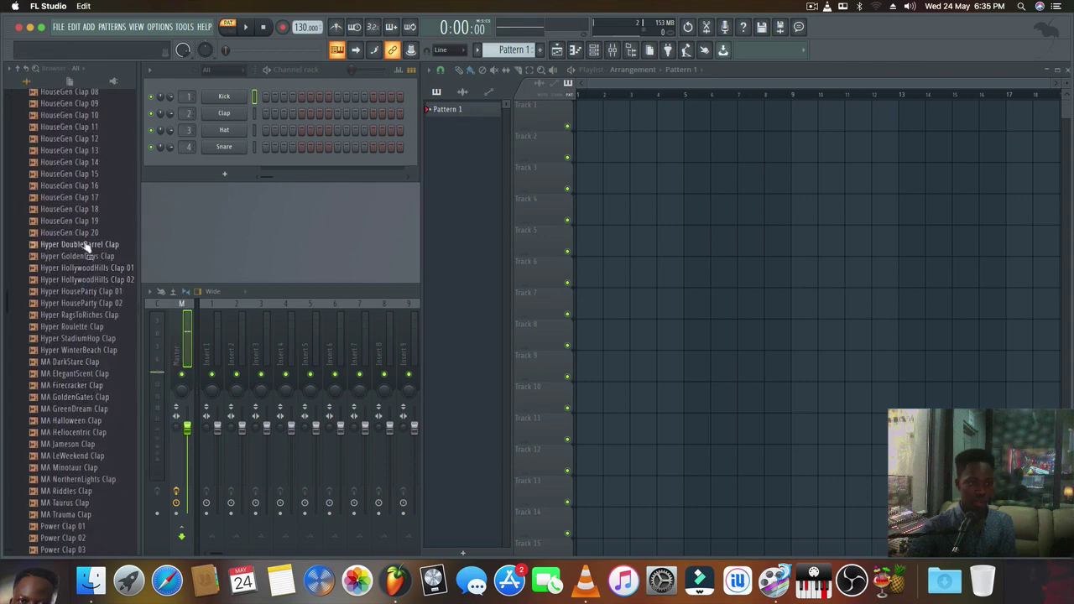
{"action": "scroll", "coordinate": [81, 375], "scroll_direction": "down", "scroll_amount": 3}
{"action": "scroll", "coordinate": [80, 375], "scroll_direction": "down", "scroll_amount": 10}
{"action": "left_click", "coordinate": [84, 216]}
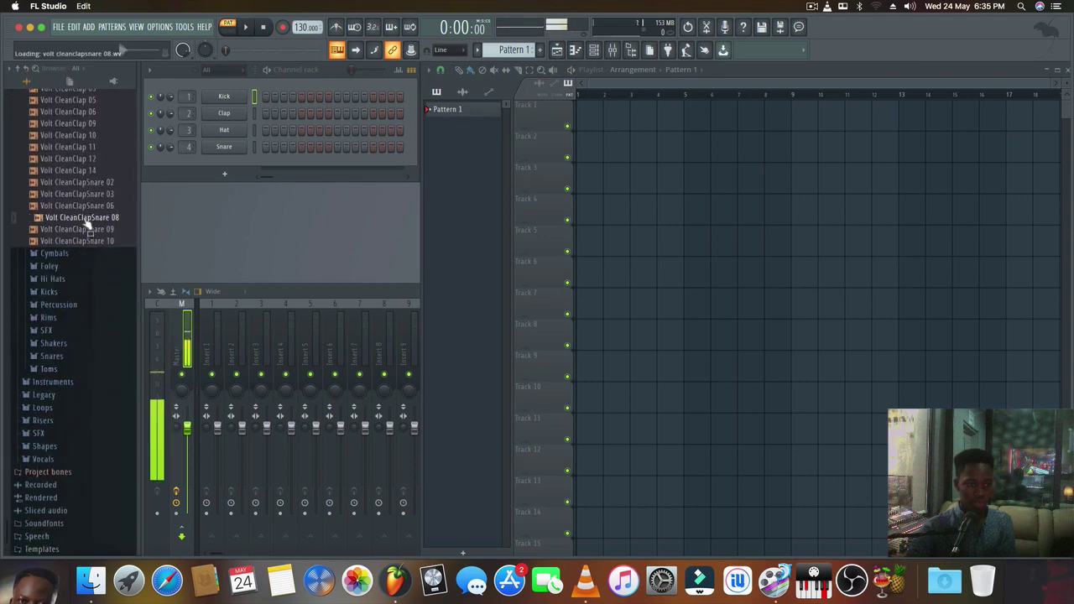
{"action": "left_click", "coordinate": [82, 182]}
{"action": "scroll", "coordinate": [79, 179], "scroll_direction": "up", "scroll_amount": 15}
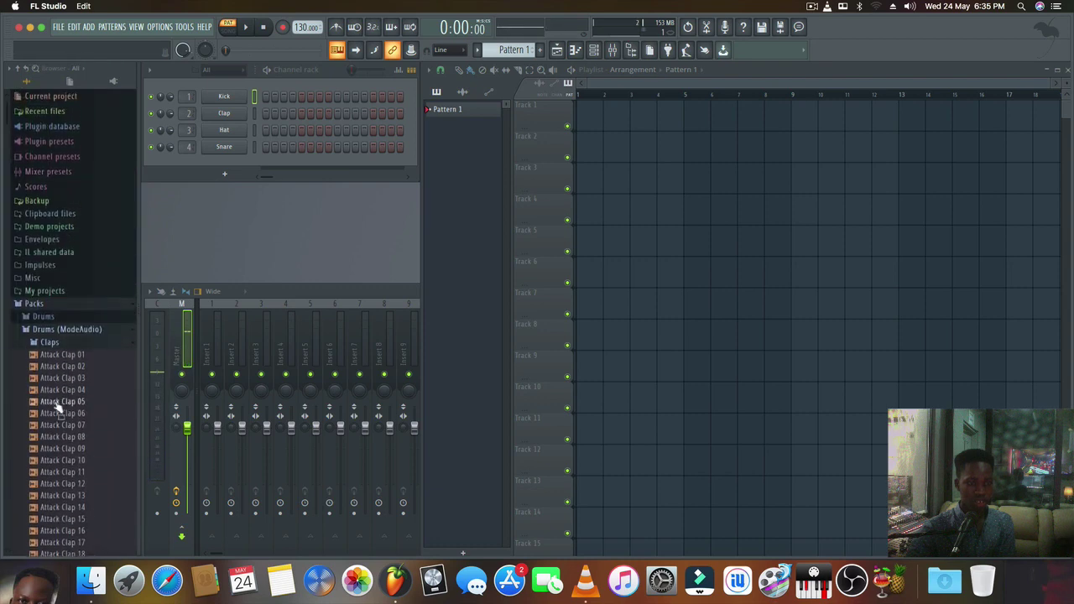
{"action": "scroll", "coordinate": [74, 389], "scroll_direction": "down", "scroll_amount": 5}
{"action": "scroll", "coordinate": [74, 389], "scroll_direction": "down", "scroll_amount": 5}
Audition Hyper DoubleBarrel Clap repeatedly
{"action": "left_click", "coordinate": [88, 285]}
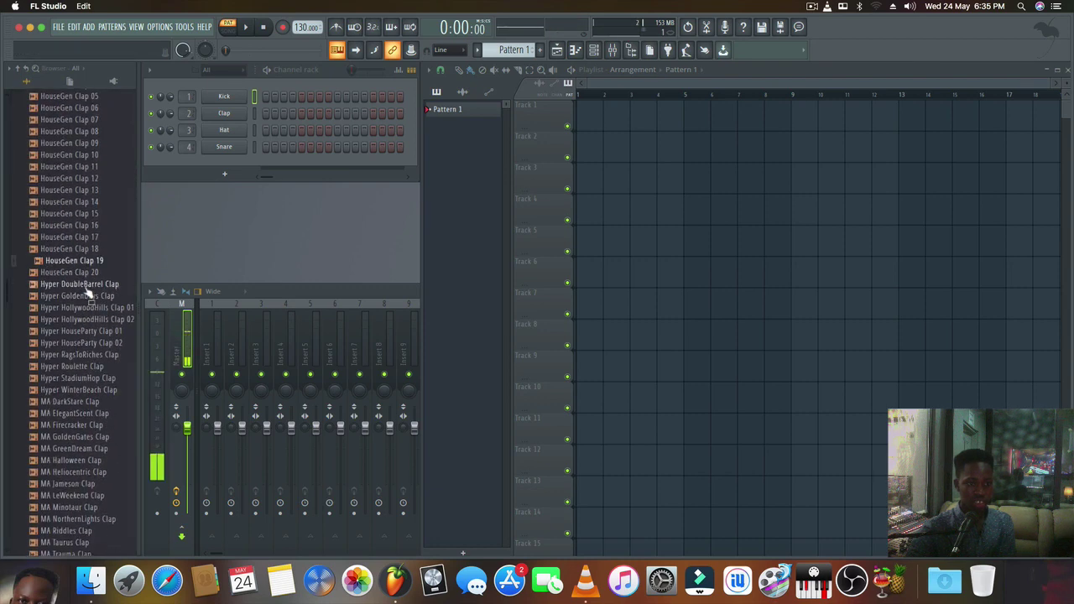
{"action": "left_click", "coordinate": [89, 286]}
{"action": "left_click", "coordinate": [87, 285]}
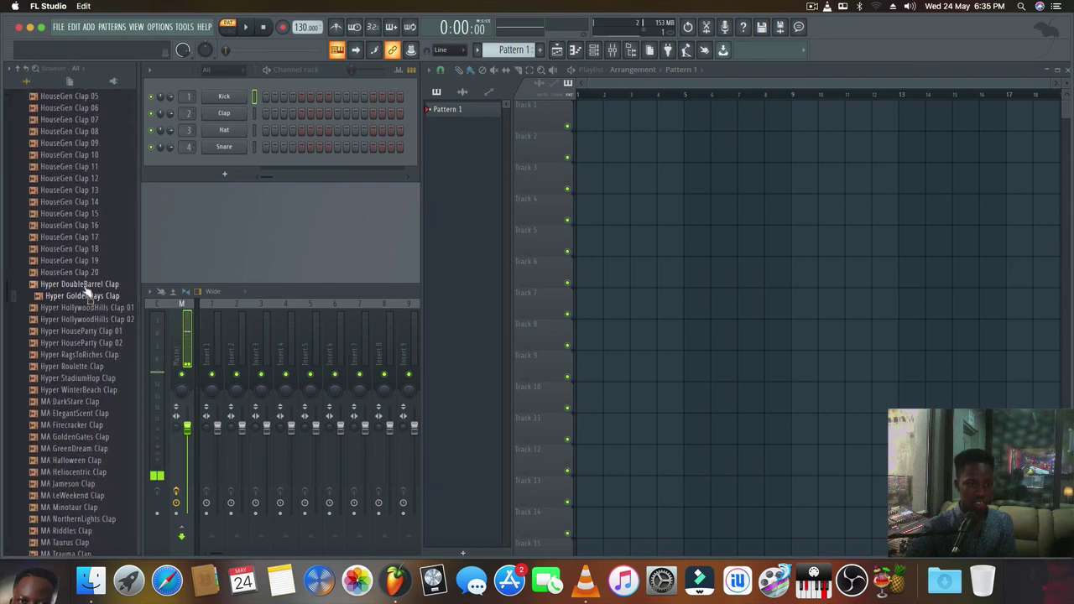
{"action": "left_click", "coordinate": [88, 285]}
{"action": "left_click", "coordinate": [87, 287]}
{"action": "left_click", "coordinate": [87, 287]}
Drop Hyper DoubleBarrel Clap onto the Clap channel, enable the metronome, and add two clap hits
{"action": "mouse_move", "coordinate": [71, 289]}
{"action": "left_mouse_down"}
{"action": "mouse_move", "coordinate": [236, 116]}
{"action": "mouse_move", "coordinate": [231, 162]}
{"action": "left_mouse_up"}
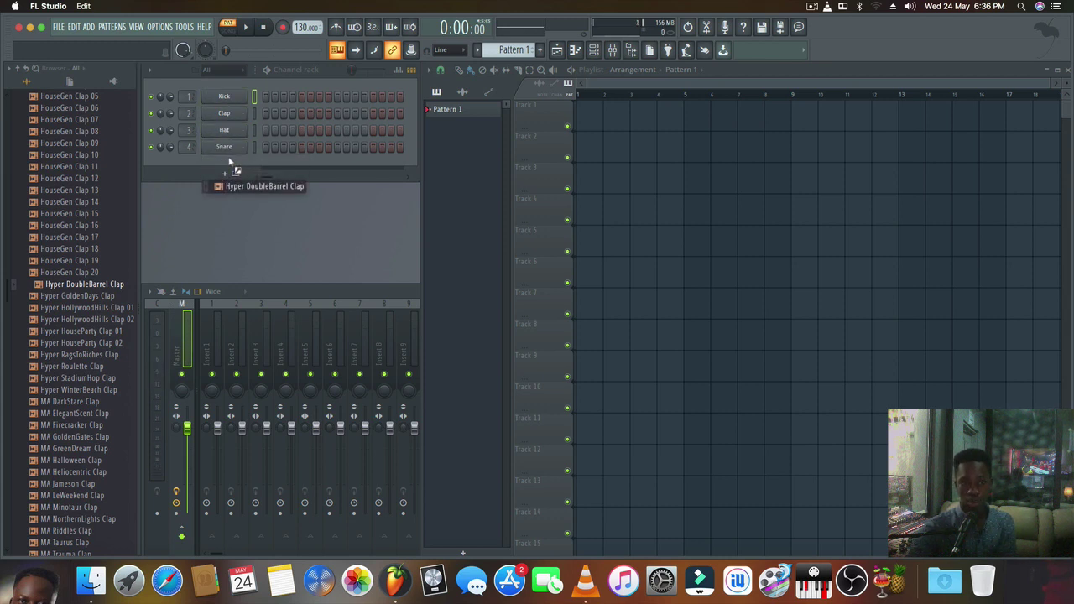
{"action": "left_click_drag", "start_coordinate": [229, 159], "coordinate": [231, 114]}
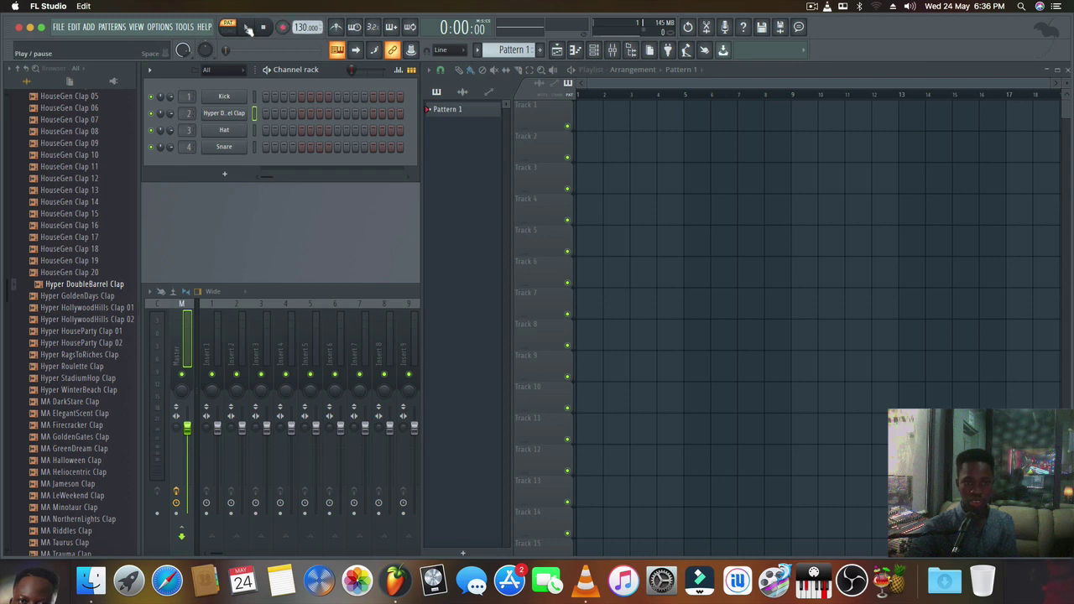
{"action": "left_click", "coordinate": [336, 26]}
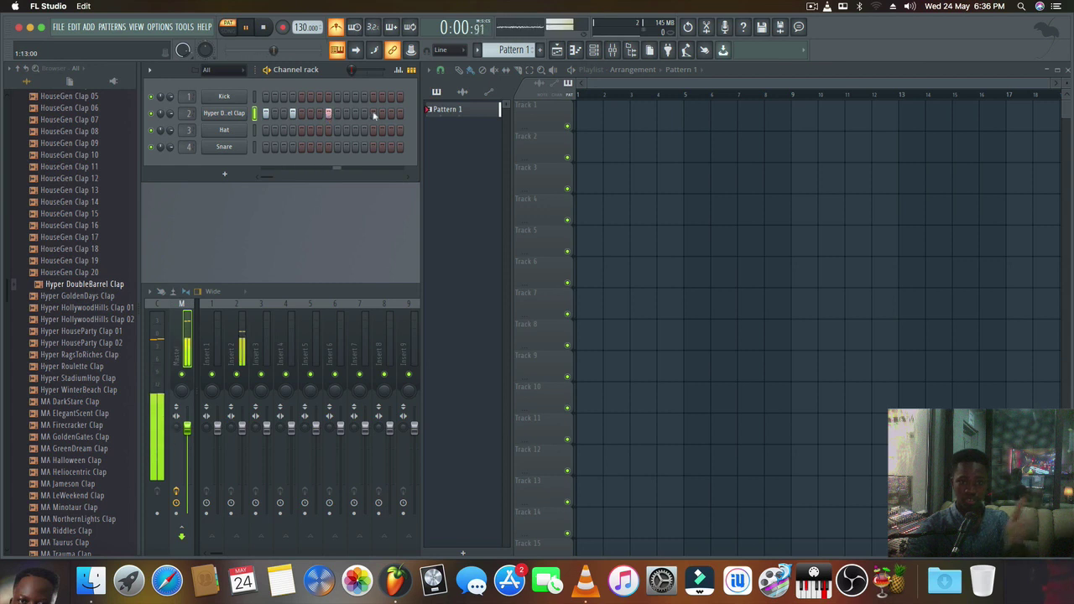
{"action": "left_click", "coordinate": [319, 113]}
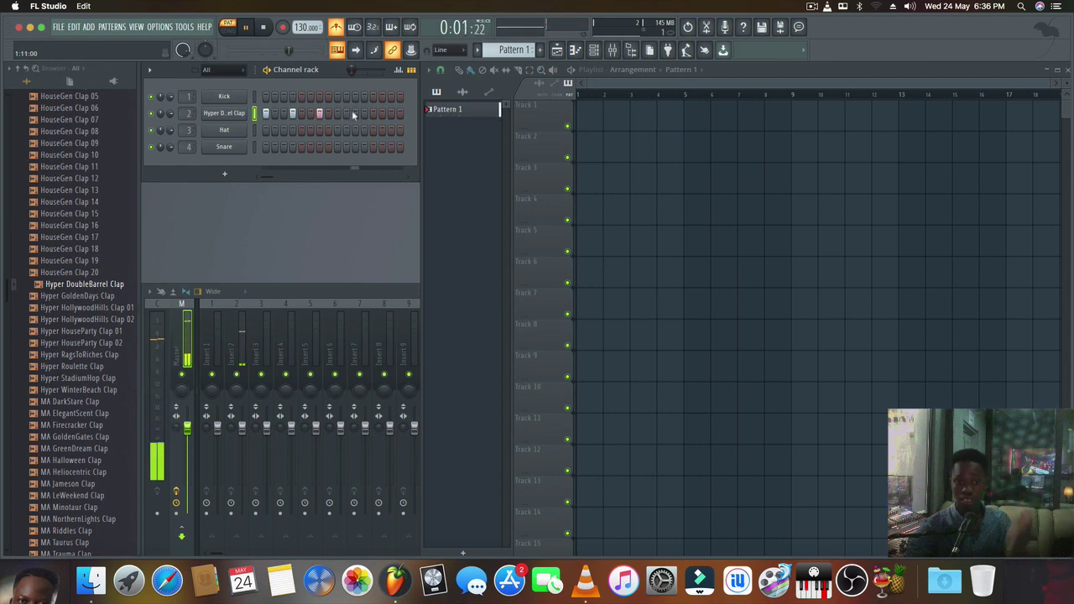
{"action": "left_click", "coordinate": [347, 114]}
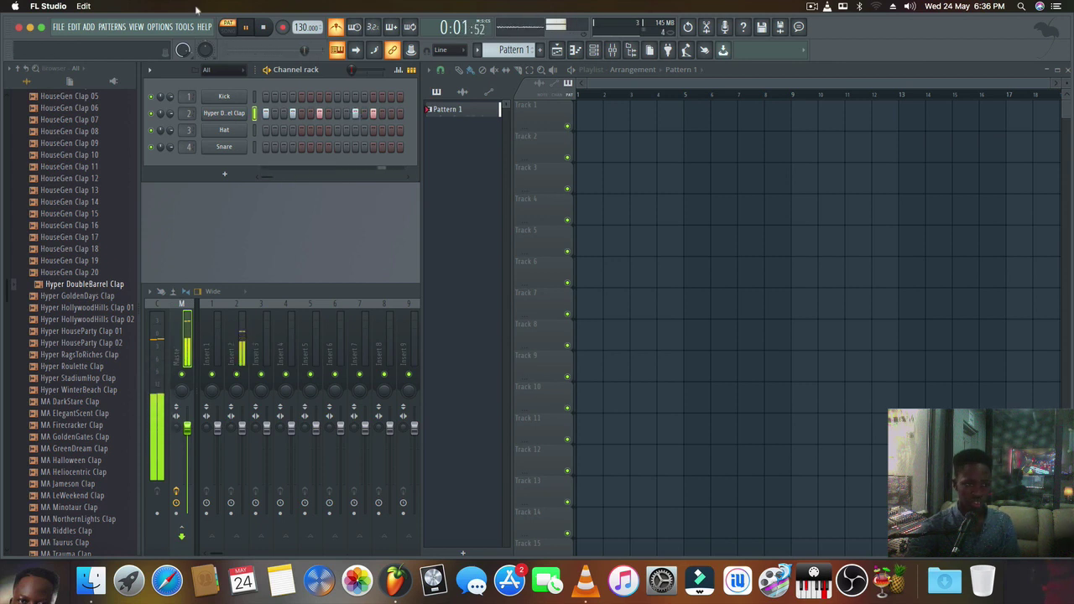
Stop playback, audition Attack Clap 01 and 03, and load Attack Clap 03 onto channel 2
{"action": "key", "text": "space"}
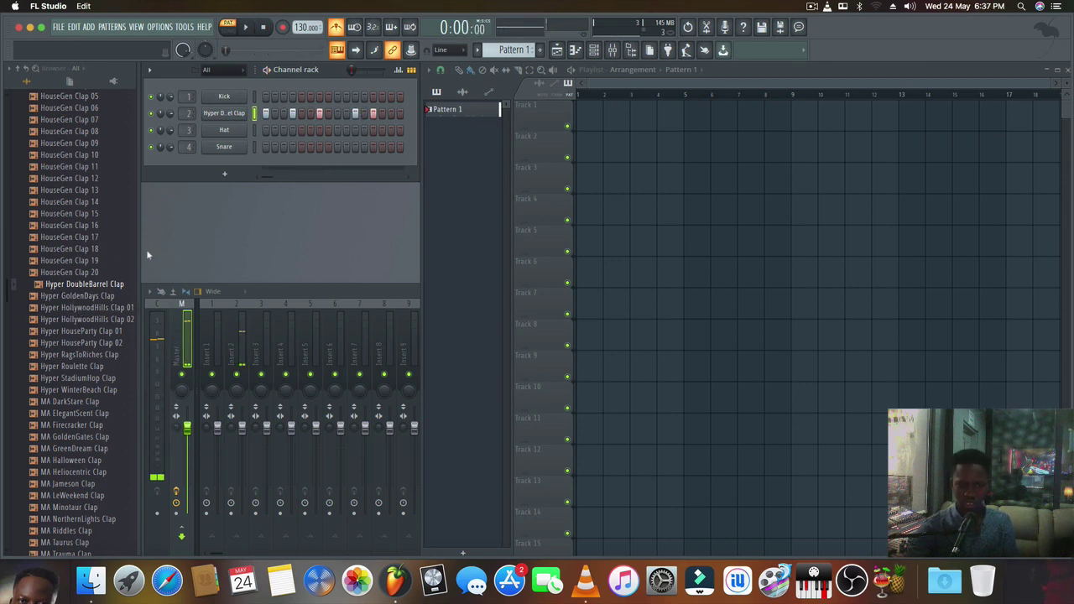
{"action": "scroll", "coordinate": [107, 336], "scroll_direction": "up", "scroll_amount": 3}
{"action": "scroll", "coordinate": [84, 340], "scroll_direction": "up", "scroll_amount": 15}
{"action": "left_click", "coordinate": [72, 354]}
{"action": "left_click", "coordinate": [77, 378]}
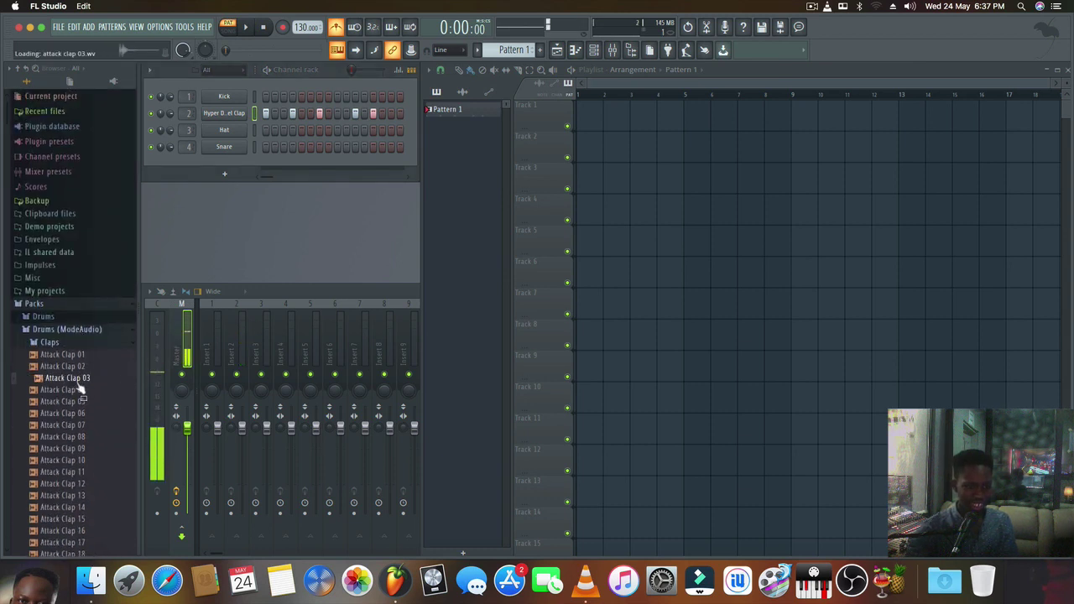
{"action": "left_click_drag", "start_coordinate": [79, 385], "coordinate": [224, 112]}
Play the pattern, toggle the metronome off and on, and remove a clap hit
{"action": "key", "text": "space"}
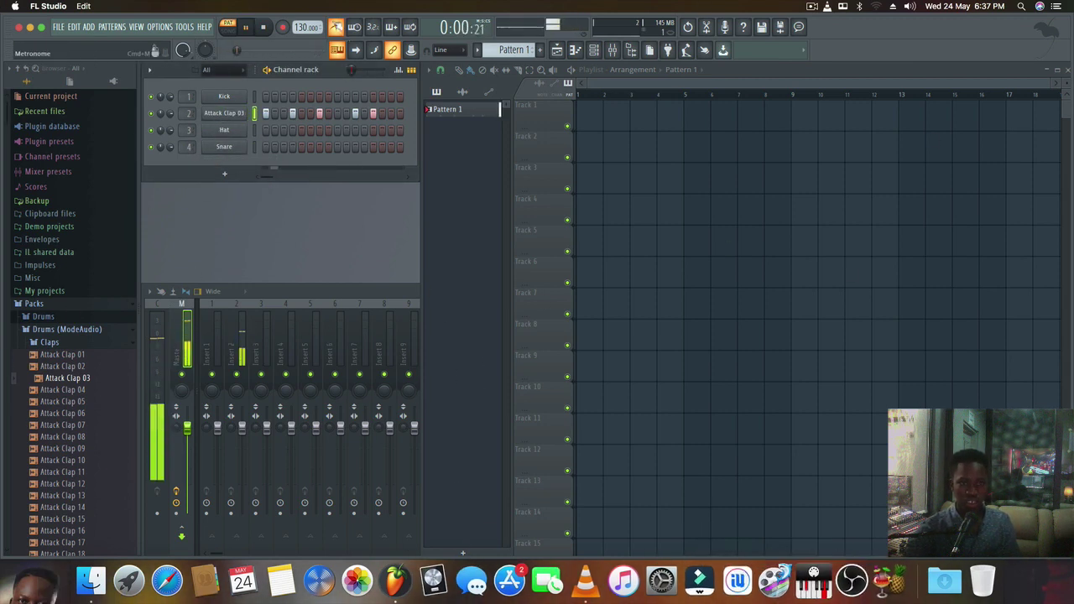
{"action": "left_click", "coordinate": [337, 27]}
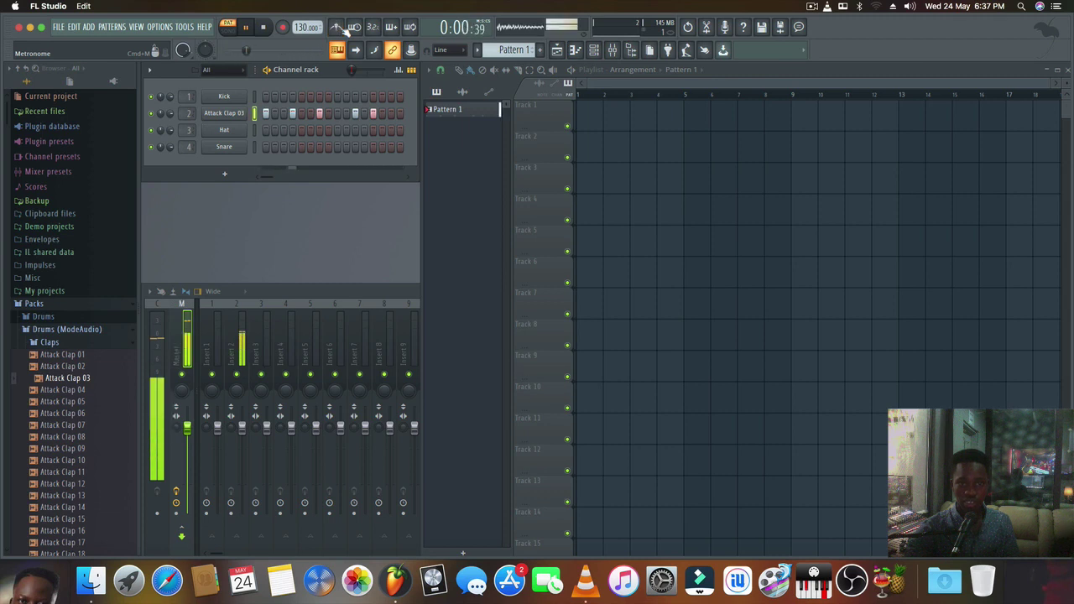
{"action": "left_click", "coordinate": [340, 28]}
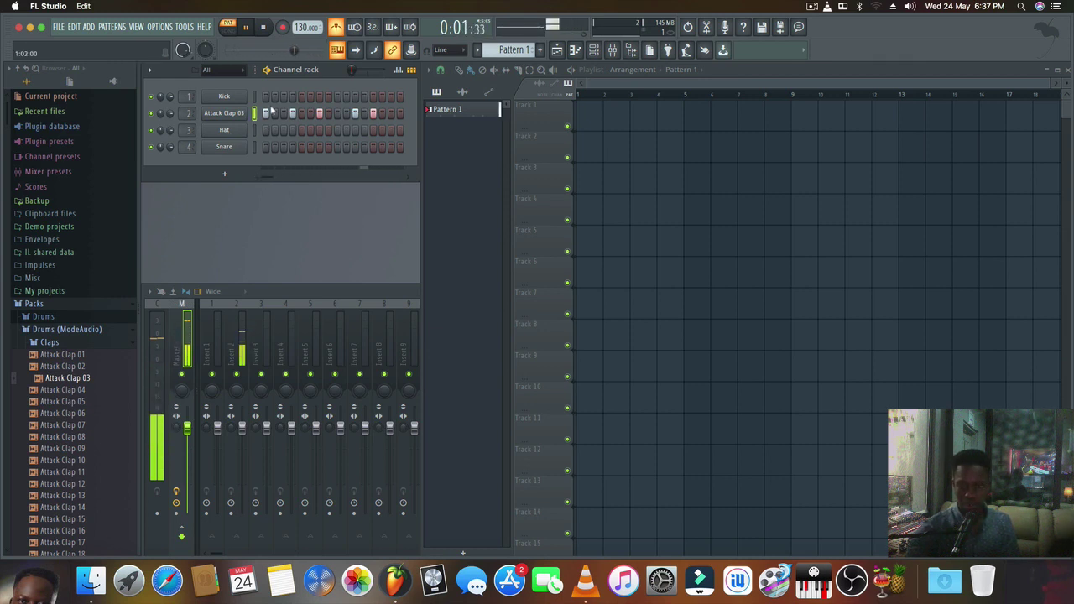
{"action": "left_click", "coordinate": [319, 114]}
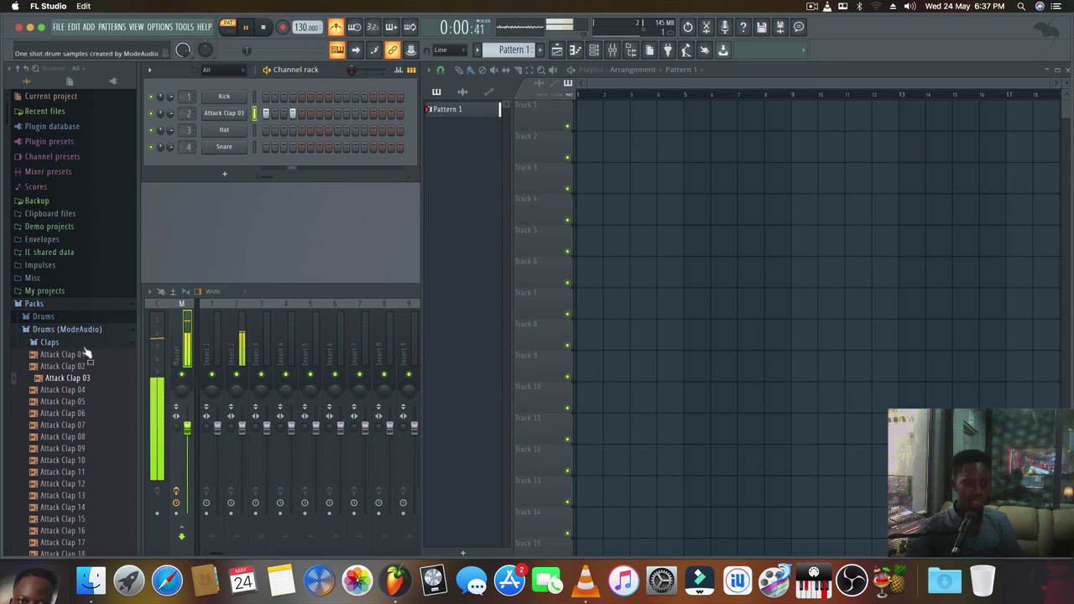
Collapse the Claps and Percussion folders and open the Shakers folder
{"action": "left_click", "coordinate": [119, 344]}
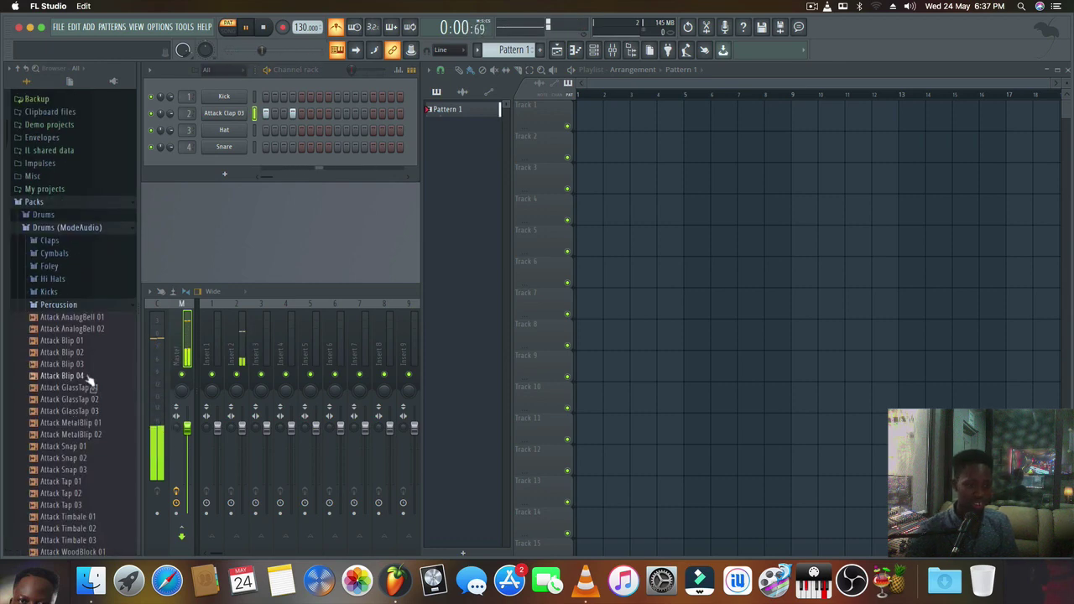
{"action": "scroll", "coordinate": [91, 378], "scroll_direction": "down", "scroll_amount": 5}
{"action": "scroll", "coordinate": [88, 373], "scroll_direction": "down", "scroll_amount": 10}
{"action": "left_click", "coordinate": [96, 367]}
{"action": "scroll", "coordinate": [95, 336], "scroll_direction": "down", "scroll_amount": 3}
{"action": "scroll", "coordinate": [109, 353], "scroll_direction": "up", "scroll_amount": 20}
{"action": "left_click", "coordinate": [112, 404]}
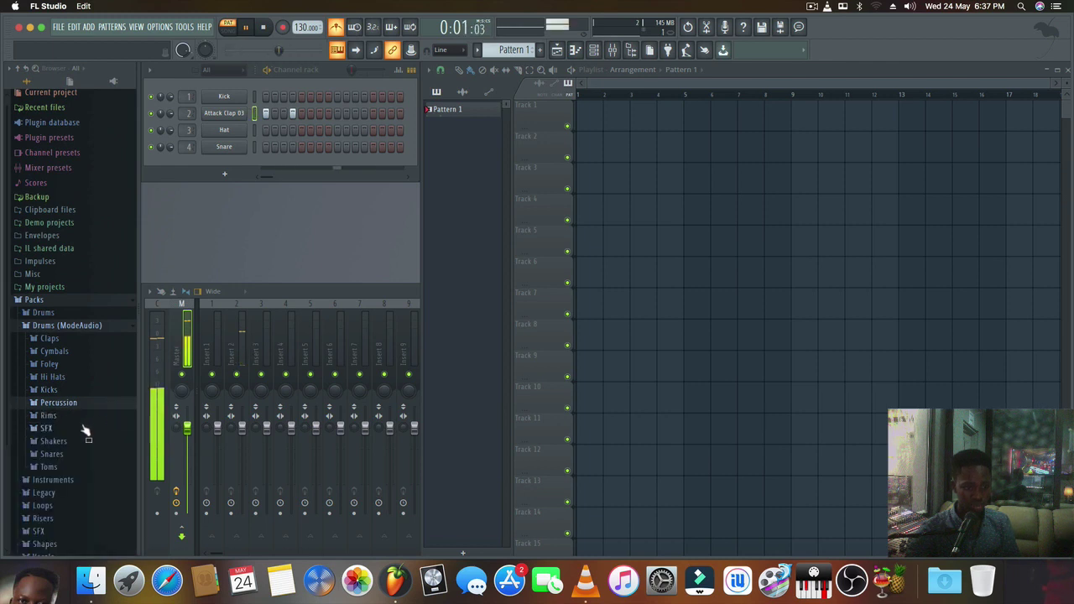
{"action": "left_click", "coordinate": [80, 441]}
Audition Attack Shaker 02–08 and HouseGen Shaker 01–04
{"action": "left_click", "coordinate": [94, 368]}
{"action": "left_click", "coordinate": [87, 391]}
{"action": "left_click", "coordinate": [87, 414]}
{"action": "left_click", "coordinate": [87, 438]}
{"action": "scroll", "coordinate": [90, 445], "scroll_direction": "down", "scroll_amount": 2}
{"action": "scroll", "coordinate": [90, 439], "scroll_direction": "down", "scroll_amount": 2}
{"action": "left_click", "coordinate": [90, 429]}
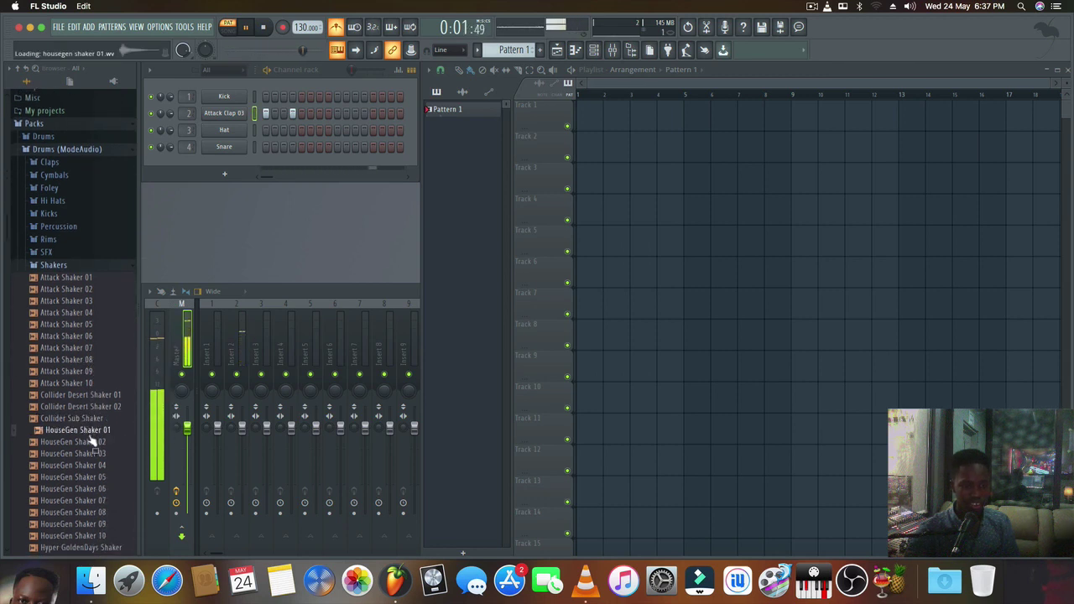
{"action": "left_click", "coordinate": [90, 442]}
{"action": "left_click", "coordinate": [91, 465]}
Preview the Hyper GoldenDays, Hyper HouseParty and MA Haywire shakers
{"action": "scroll", "coordinate": [90, 457], "scroll_direction": "down", "scroll_amount": 6}
{"action": "scroll", "coordinate": [90, 454], "scroll_direction": "down", "scroll_amount": 3}
{"action": "left_click", "coordinate": [92, 371]}
{"action": "left_click", "coordinate": [96, 382]}
{"action": "left_click", "coordinate": [92, 406]}
{"action": "left_click", "coordinate": [93, 418]}
{"action": "left_click", "coordinate": [93, 442]}
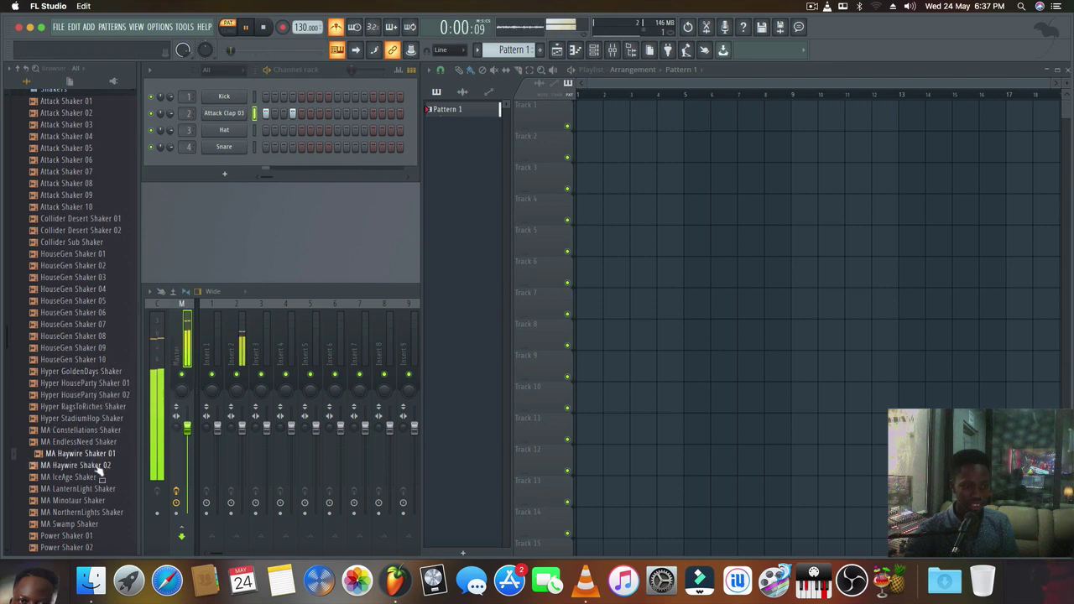
{"action": "left_click", "coordinate": [93, 465]}
Preview Volt CleanShaker 01–02, MA Swamp, MA EndlessNeed and Hyper RagsToRiches shakers
{"action": "scroll", "coordinate": [96, 453], "scroll_direction": "down", "scroll_amount": 15}
{"action": "left_click", "coordinate": [96, 321]}
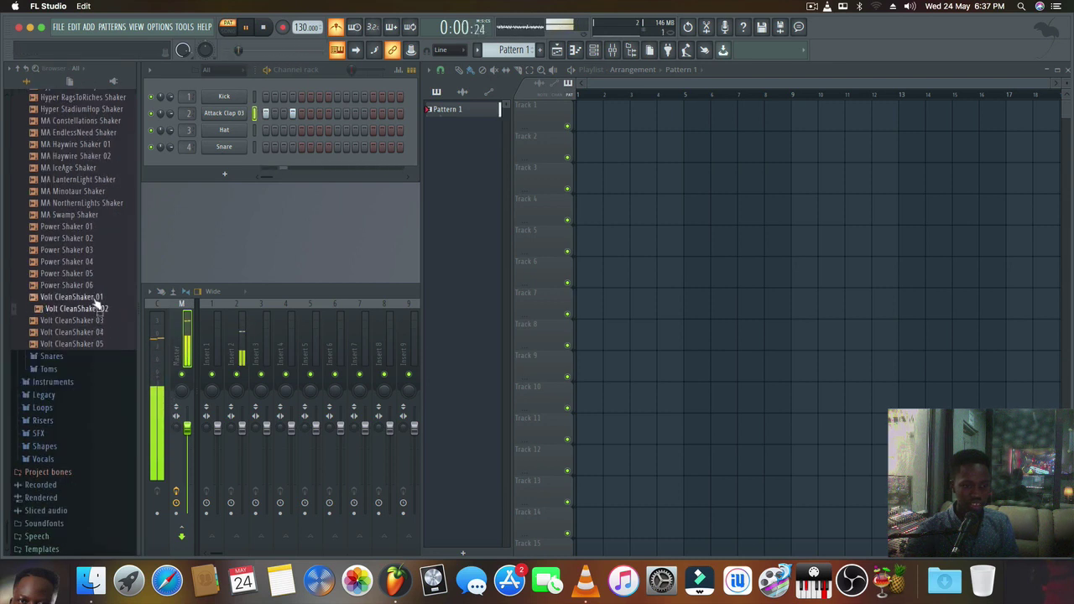
{"action": "left_click", "coordinate": [94, 297]}
{"action": "scroll", "coordinate": [91, 288], "scroll_direction": "up", "scroll_amount": 4}
{"action": "left_click", "coordinate": [93, 292]}
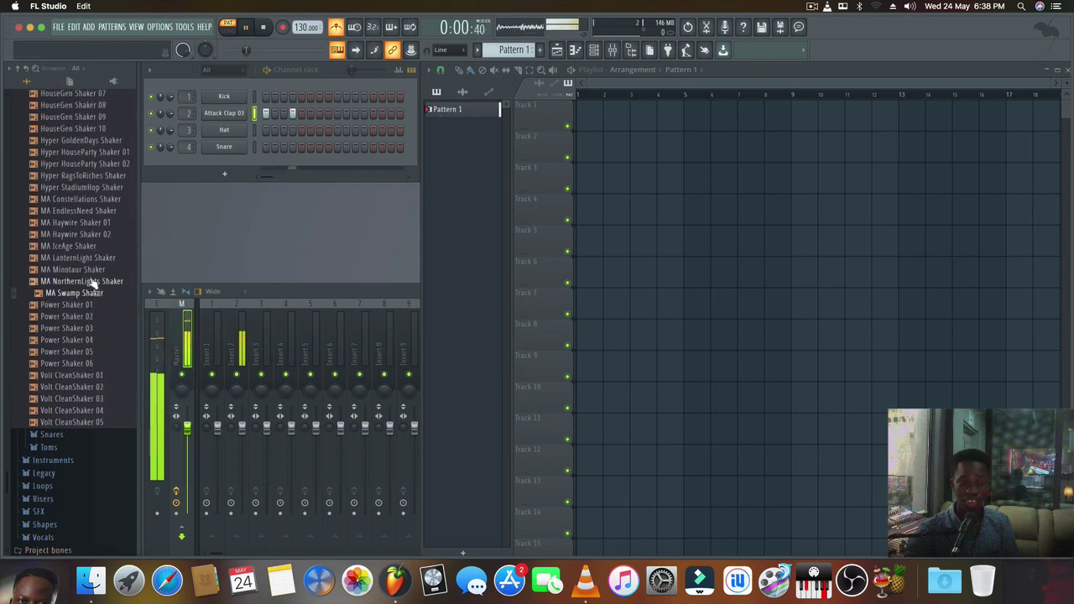
{"action": "left_click", "coordinate": [92, 269]}
{"action": "left_click", "coordinate": [93, 257]}
{"action": "left_click", "coordinate": [92, 234]}
{"action": "left_click", "coordinate": [91, 211]}
{"action": "left_click", "coordinate": [84, 187]}
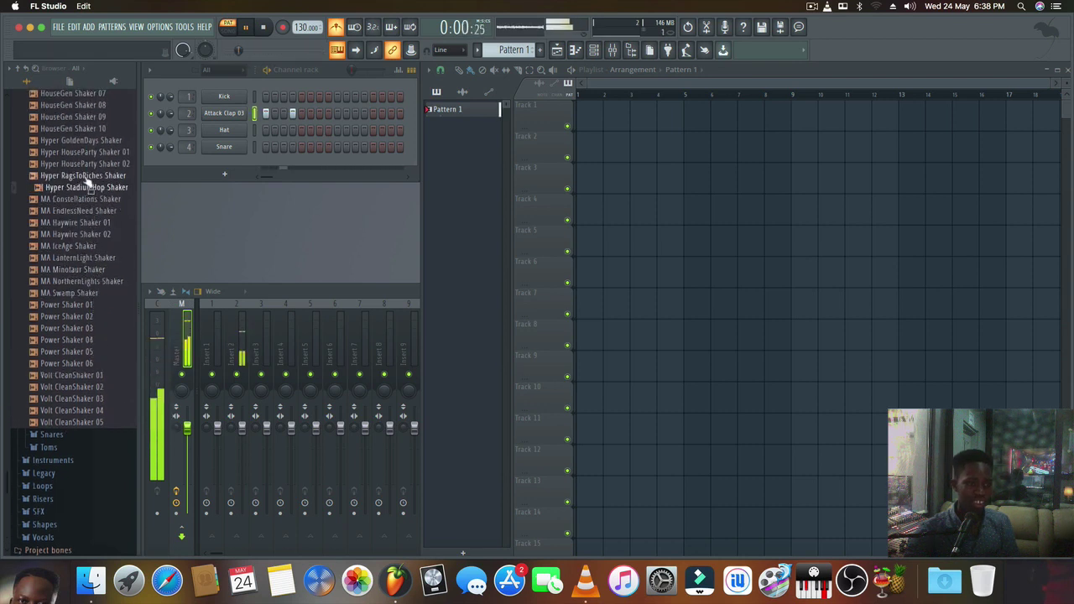
Re-audition the HouseGen shakers and the Collider Sub Shaker
{"action": "scroll", "coordinate": [89, 241], "scroll_direction": "up", "scroll_amount": 5}
{"action": "left_click", "coordinate": [84, 257]}
{"action": "left_click", "coordinate": [84, 234]}
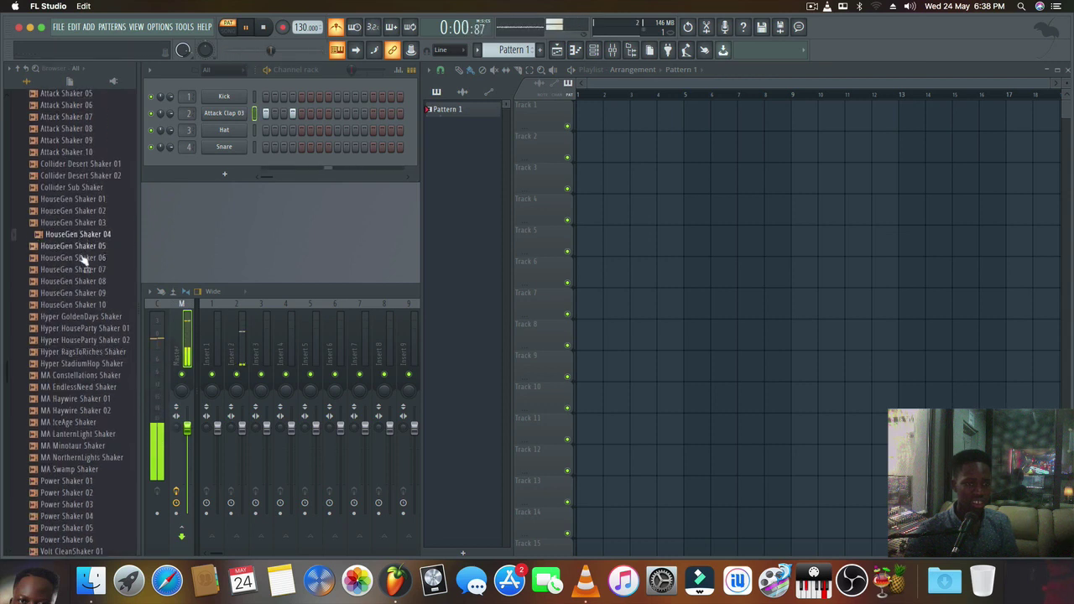
{"action": "left_click", "coordinate": [84, 258]}
{"action": "left_click", "coordinate": [84, 211]}
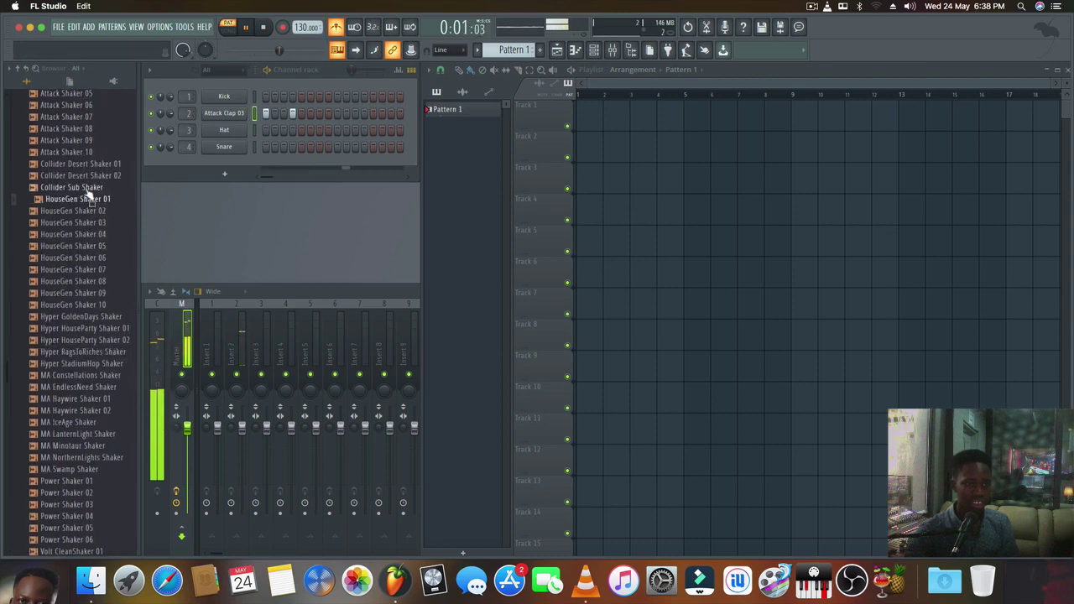
{"action": "left_click", "coordinate": [84, 187]}
Re-audition Attack Shaker 03–09 and load Attack Shaker 09 onto the Hat channel
{"action": "scroll", "coordinate": [84, 219], "scroll_direction": "up", "scroll_amount": 5}
{"action": "left_click", "coordinate": [79, 253]}
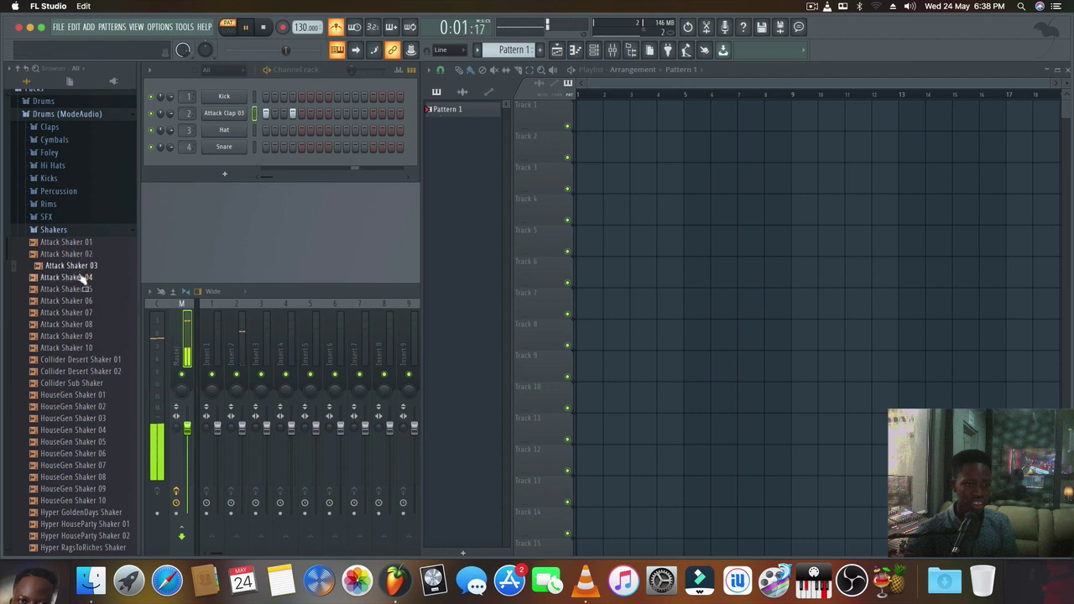
{"action": "left_click", "coordinate": [79, 277]}
{"action": "left_click", "coordinate": [80, 289]}
{"action": "left_click", "coordinate": [84, 312]}
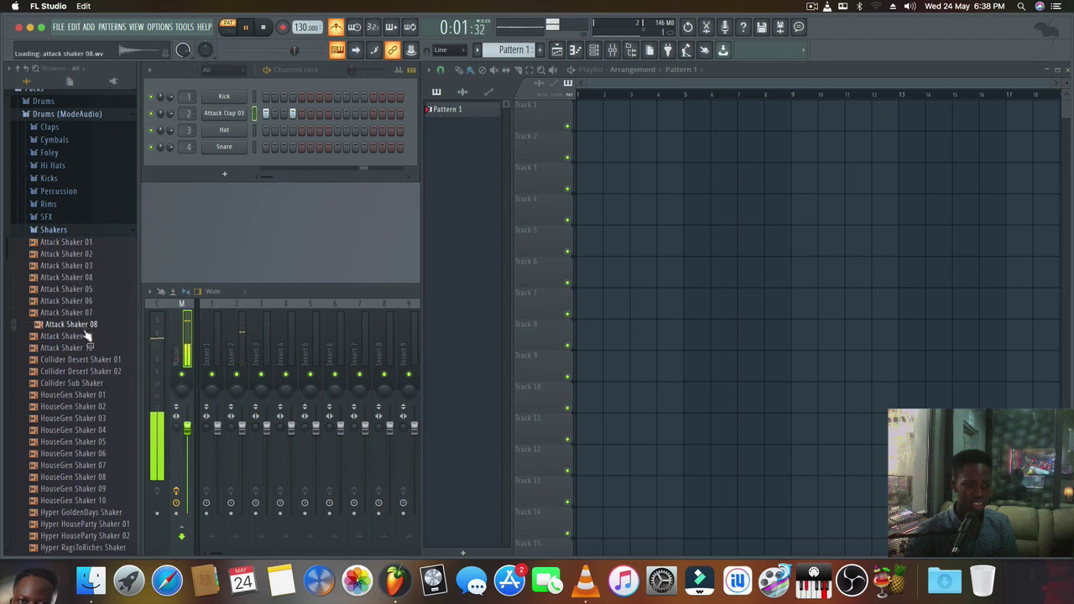
{"action": "left_click", "coordinate": [86, 337]}
{"action": "left_click_drag", "start_coordinate": [83, 338], "coordinate": [224, 134]}
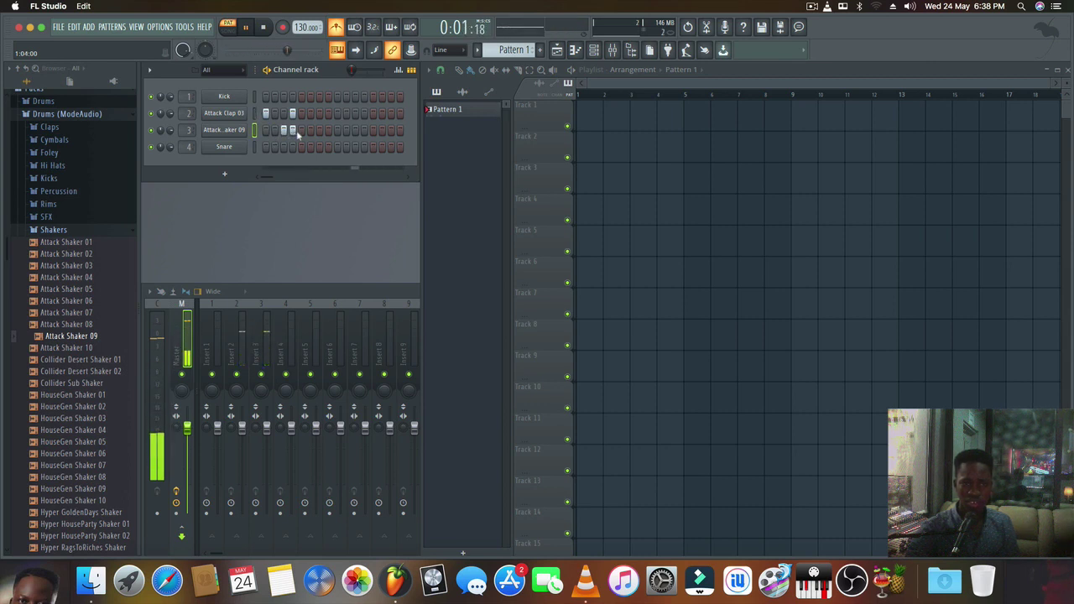
Light one shaker step plus three consecutive steps in the Attack Shaker 09 row
{"action": "left_click", "coordinate": [302, 130]}
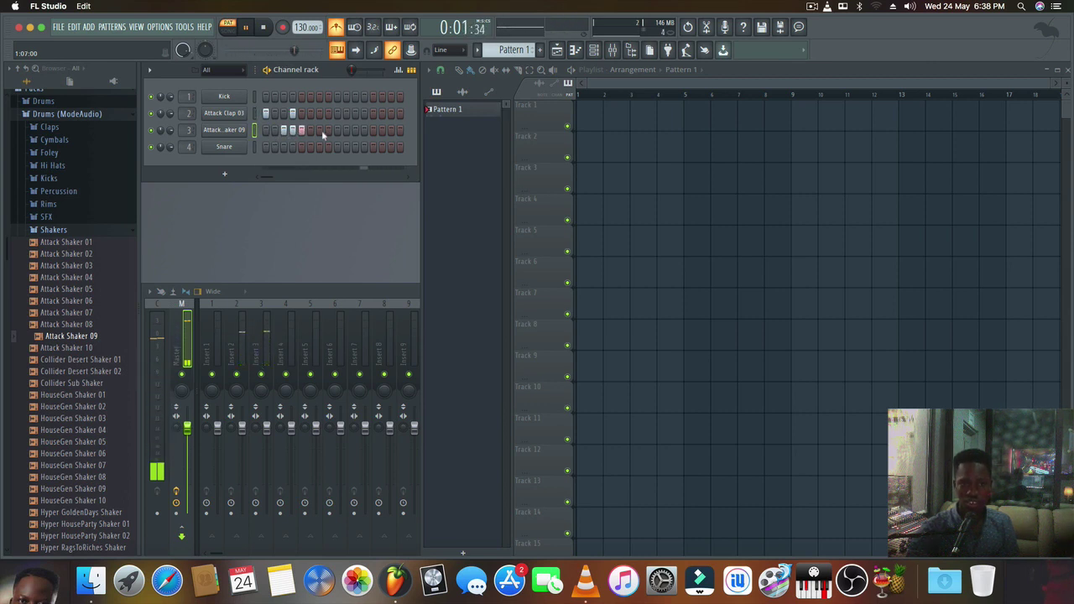
{"action": "left_click_drag", "start_coordinate": [320, 130], "coordinate": [337, 130]}
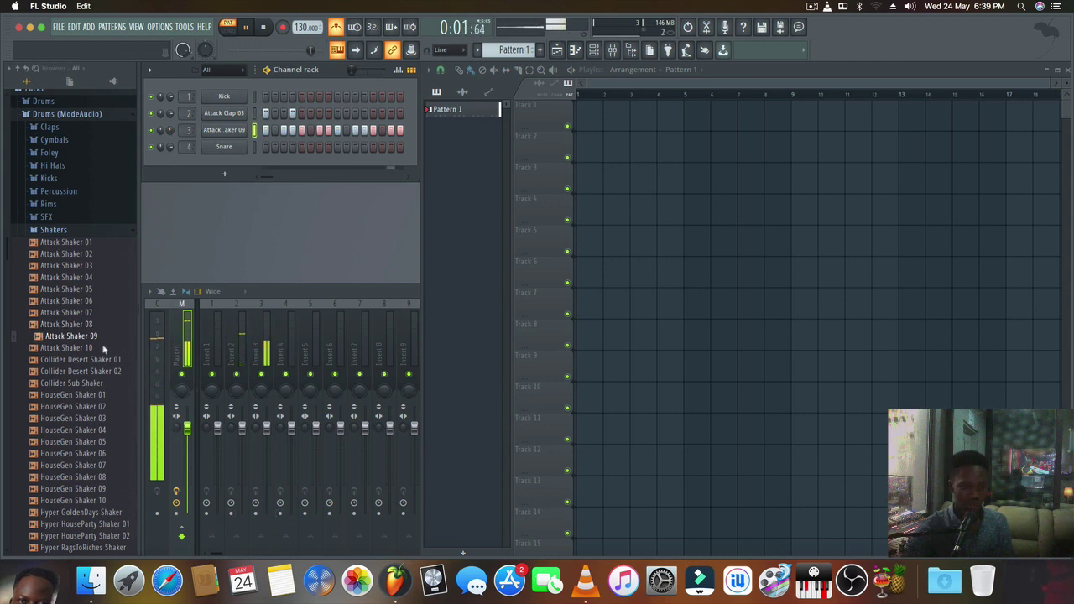
Collapse the Shakers folder and open the Percussion folder
{"action": "left_click", "coordinate": [130, 231]}
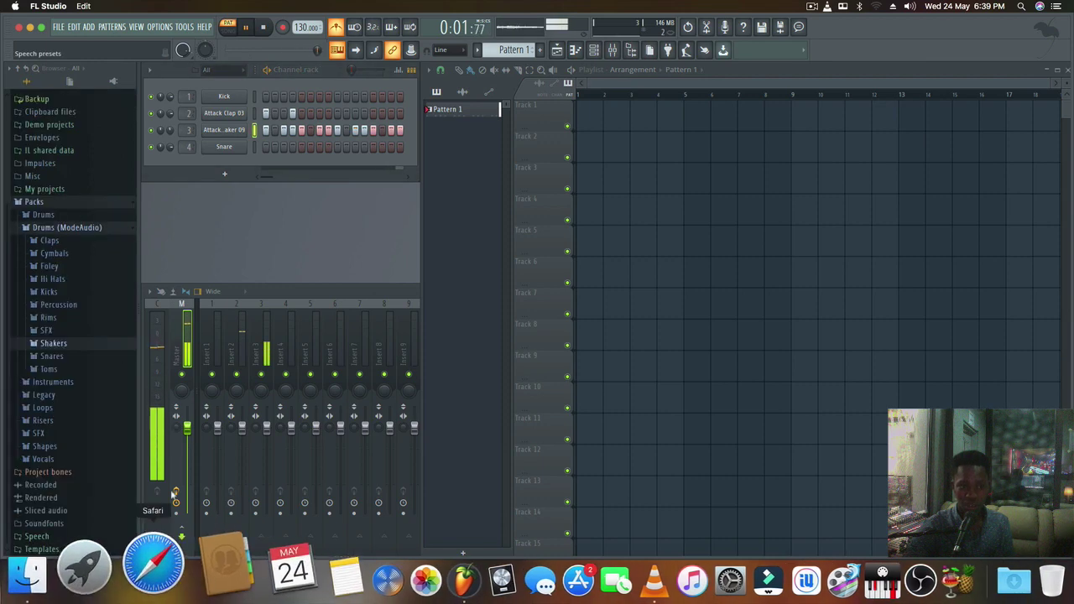
{"action": "left_click", "coordinate": [81, 305]}
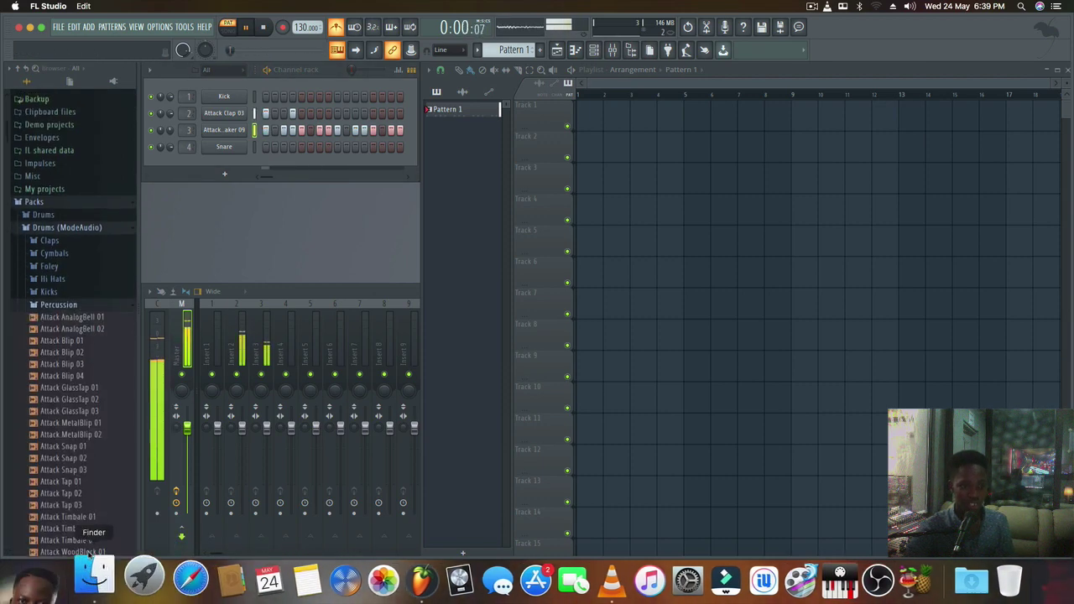
{"action": "scroll", "coordinate": [82, 386], "scroll_direction": "down", "scroll_amount": 10}
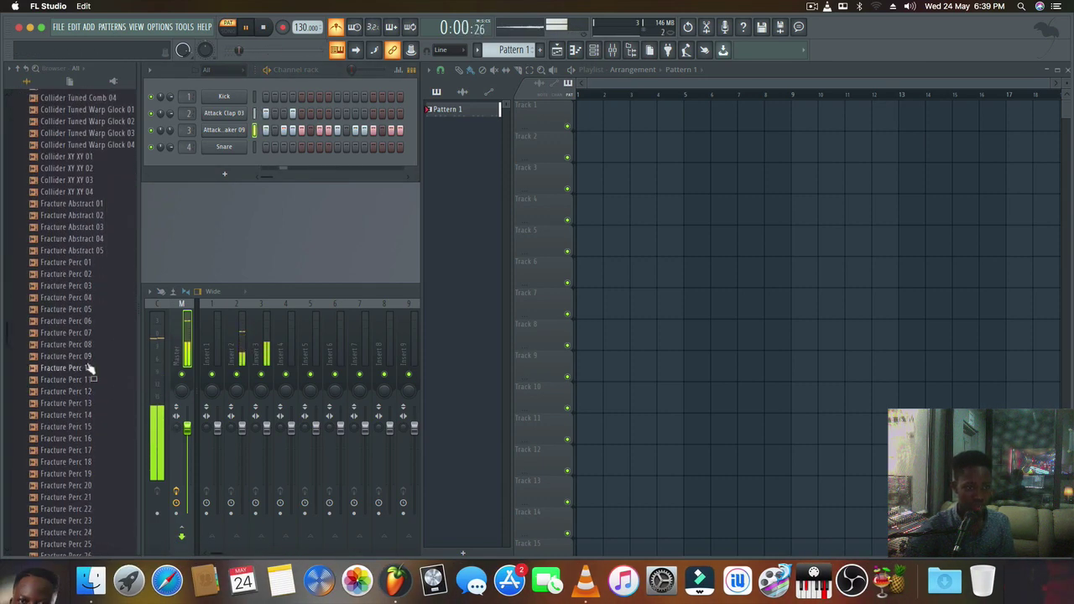
{"action": "scroll", "coordinate": [87, 378], "scroll_direction": "down", "scroll_amount": 5}
{"action": "scroll", "coordinate": [90, 379], "scroll_direction": "up", "scroll_amount": 9}
{"action": "scroll", "coordinate": [90, 379], "scroll_direction": "up", "scroll_amount": 10}
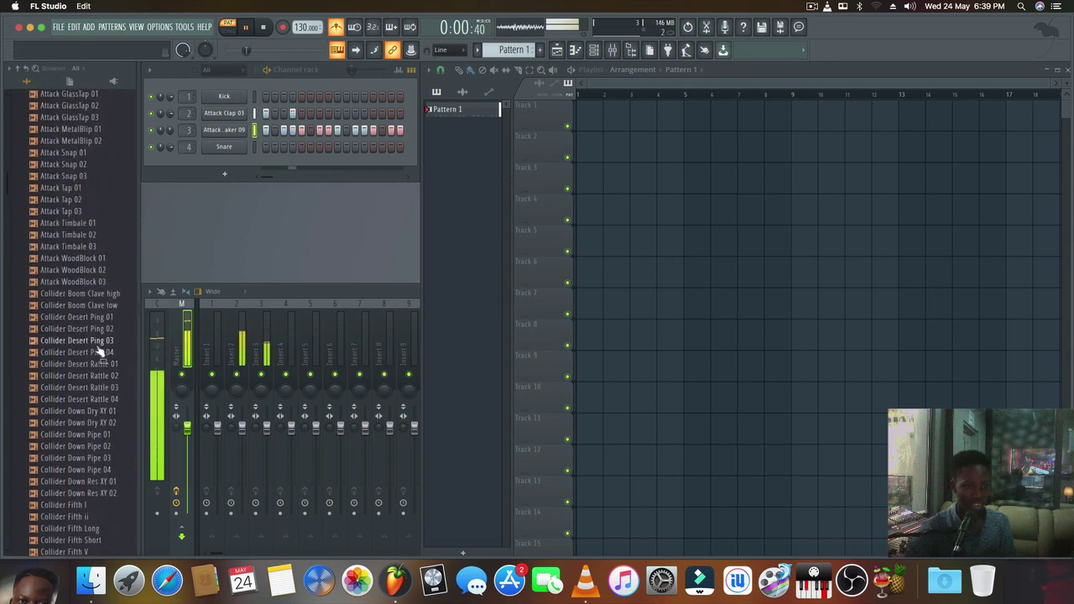
Audition Collider Boom Clave low, Attack WoodBlock 01 and up to Attack AnalogBell 01
{"action": "left_click", "coordinate": [108, 305]}
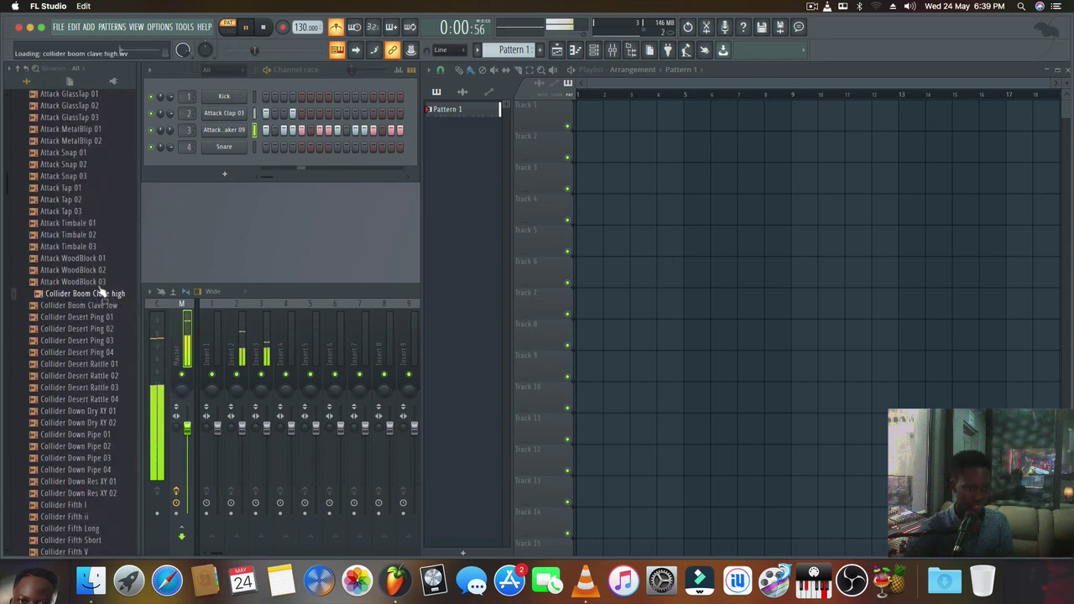
{"action": "left_click", "coordinate": [106, 282]}
{"action": "left_click", "coordinate": [105, 258]}
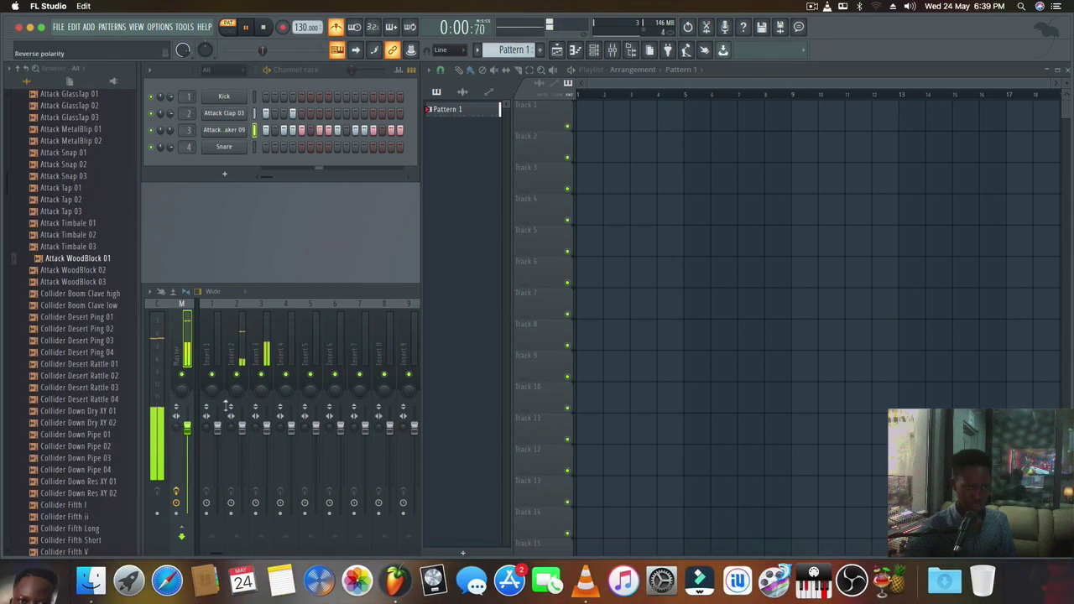
{"action": "scroll", "coordinate": [54, 289], "scroll_direction": "up", "scroll_amount": 5}
{"action": "left_click", "coordinate": [104, 260]}
{"action": "left_click", "coordinate": [93, 223]}
{"action": "left_click", "coordinate": [93, 200]}
Audition percussion samples down through Attack Timbale 03 and Attack WoodBlock 03
{"action": "left_click", "coordinate": [92, 293]}
{"action": "left_click", "coordinate": [91, 352]}
{"action": "left_click", "coordinate": [90, 387]}
{"action": "left_click", "coordinate": [96, 423]}
{"action": "left_click", "coordinate": [101, 445]}
{"action": "left_click", "coordinate": [103, 458]}
Browse past the Rims and Instruments folders and list the Drums pack's Percussion samples
{"action": "scroll", "coordinate": [102, 449], "scroll_direction": "down", "scroll_amount": 5}
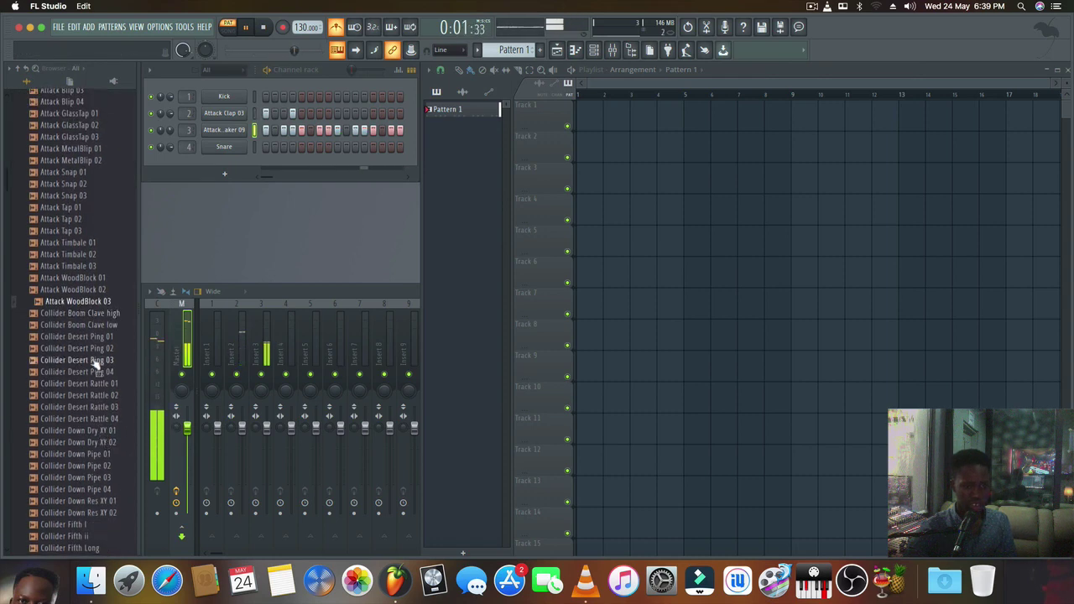
{"action": "scroll", "coordinate": [82, 412], "scroll_direction": "down", "scroll_amount": 10}
{"action": "scroll", "coordinate": [83, 413], "scroll_direction": "down", "scroll_amount": 10}
{"action": "scroll", "coordinate": [84, 413], "scroll_direction": "down", "scroll_amount": 10}
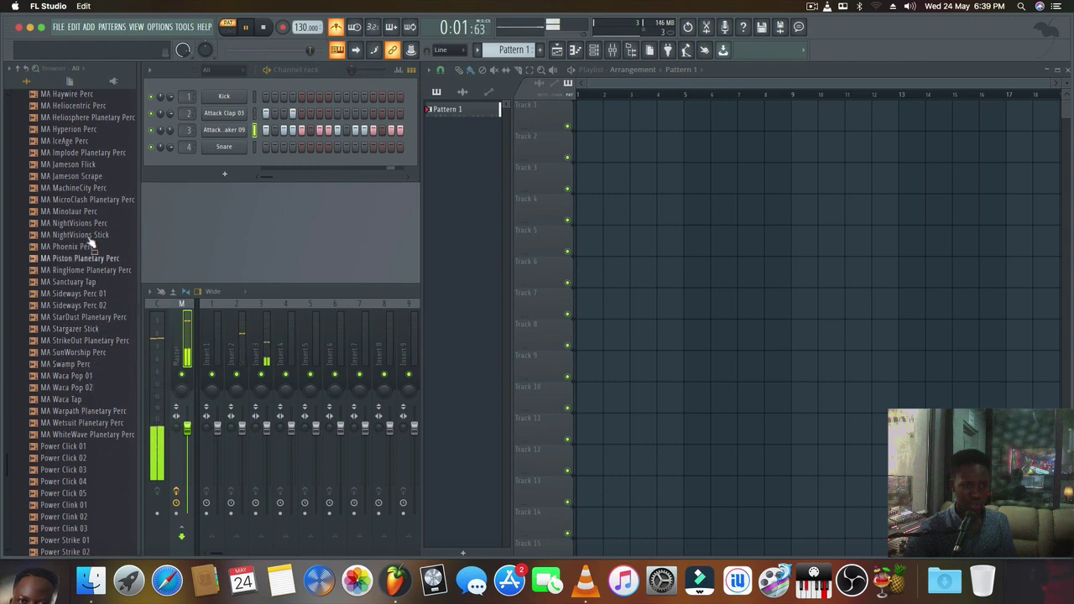
{"action": "scroll", "coordinate": [81, 382], "scroll_direction": "down", "scroll_amount": 10}
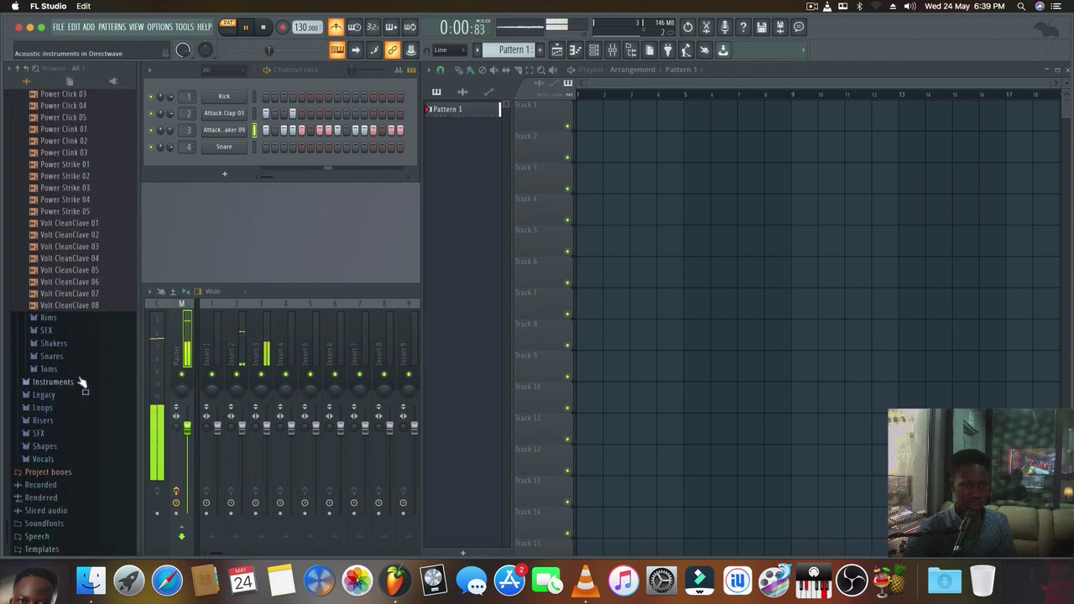
{"action": "left_click", "coordinate": [67, 319]}
{"action": "left_click", "coordinate": [71, 319]}
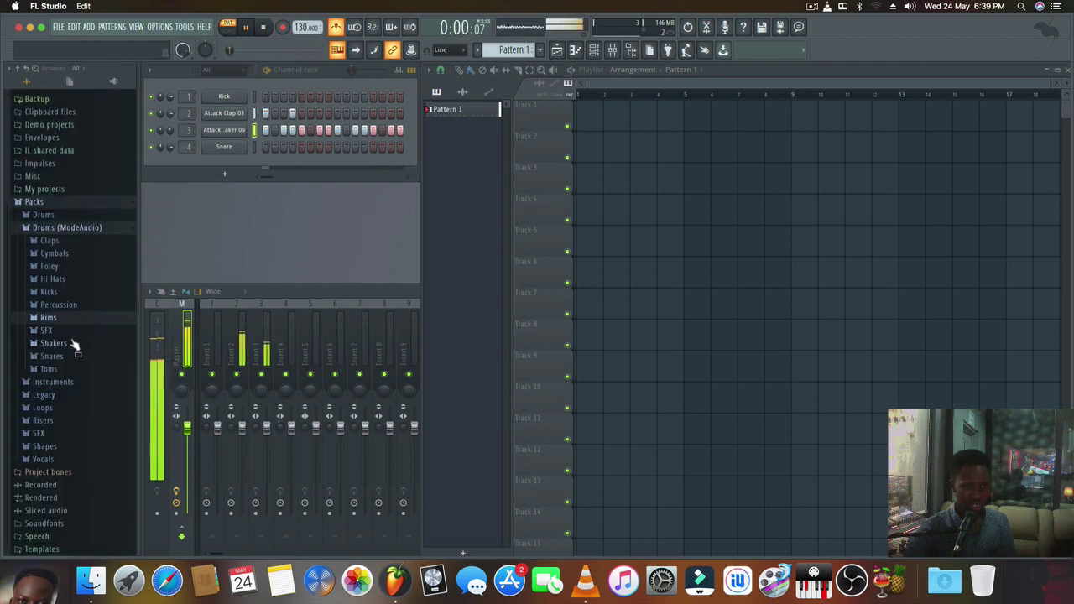
{"action": "left_click", "coordinate": [61, 379]}
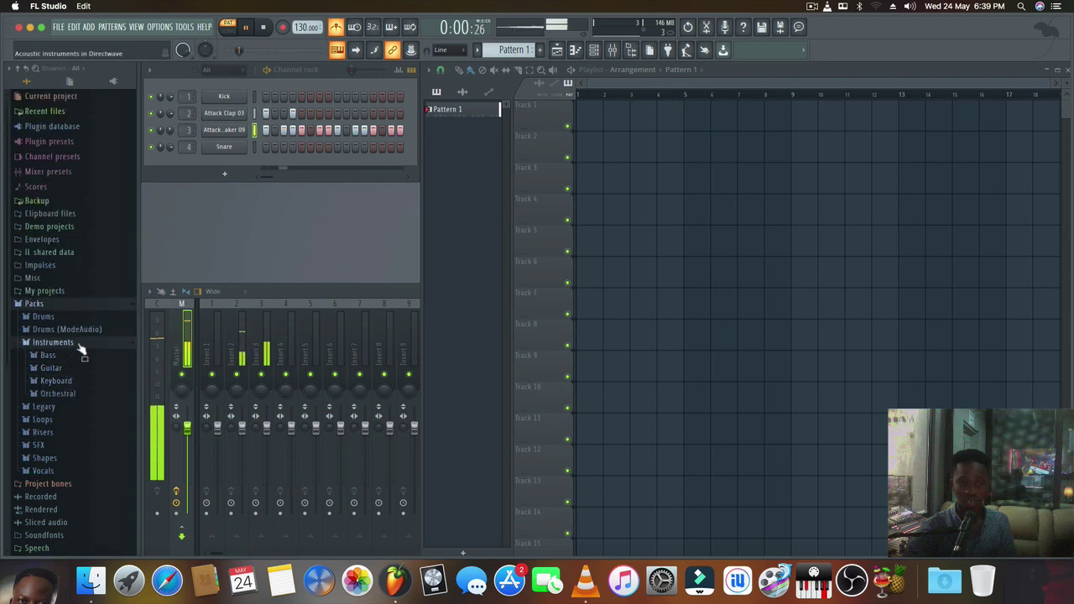
{"action": "left_click", "coordinate": [77, 342]}
{"action": "left_click", "coordinate": [81, 319]}
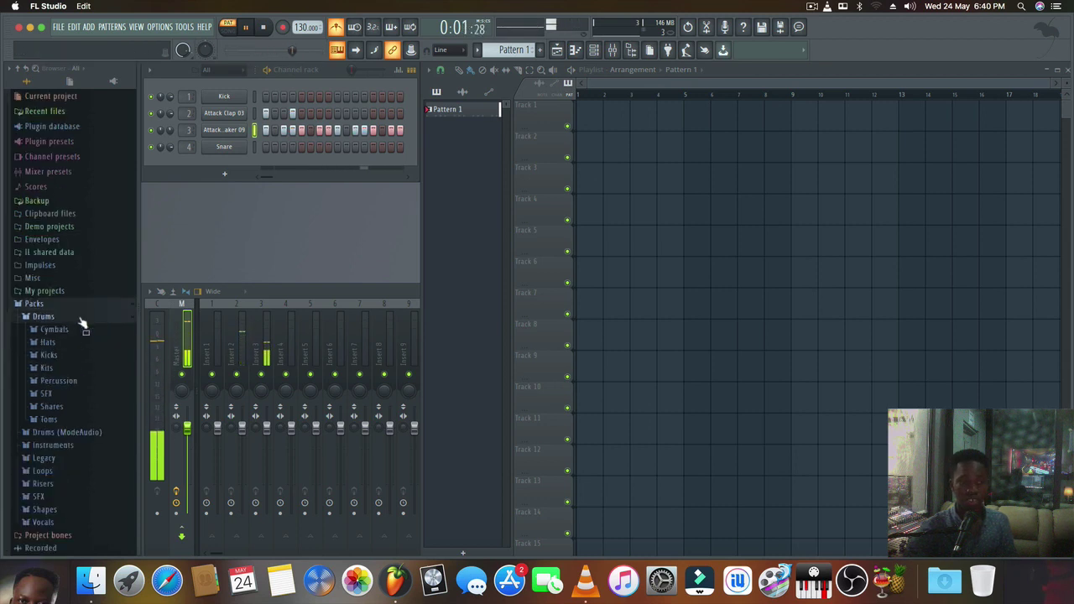
{"action": "left_click", "coordinate": [59, 381]}
{"action": "scroll", "coordinate": [80, 398], "scroll_direction": "down", "scroll_amount": 3}
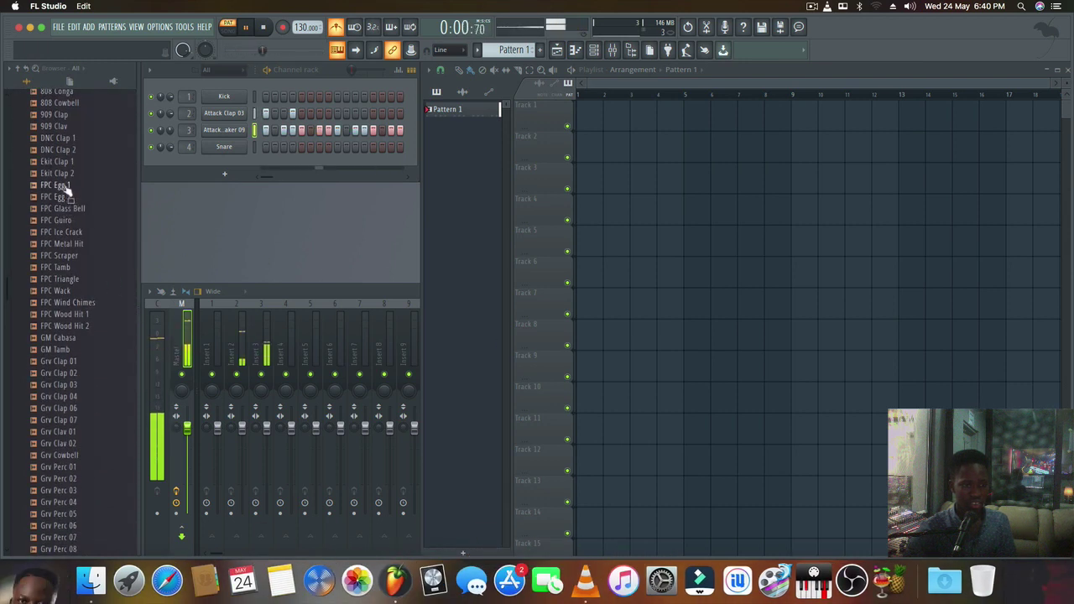
Add 909 Clav, GM Tamb, GM Cabasa and Grv Cowbell from the Browser as new rack channels
{"action": "mouse_move", "coordinate": [68, 210]}
{"action": "left_mouse_down"}
{"action": "mouse_move", "coordinate": [67, 126]}
{"action": "mouse_move", "coordinate": [224, 161]}
{"action": "left_mouse_up"}
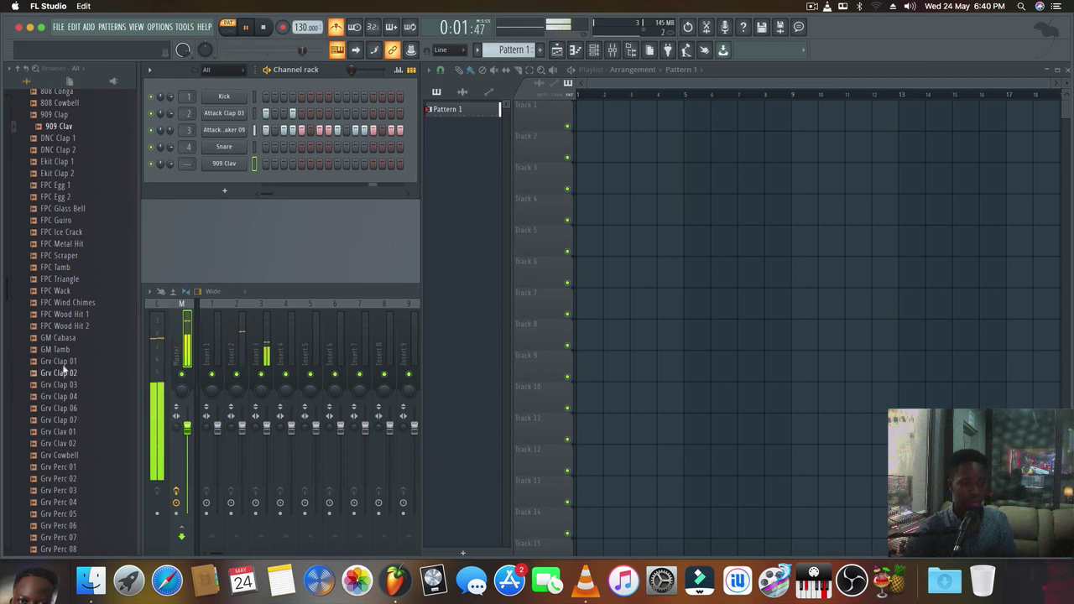
{"action": "left_click_drag", "start_coordinate": [58, 349], "coordinate": [220, 181]}
{"action": "left_click", "coordinate": [71, 337]}
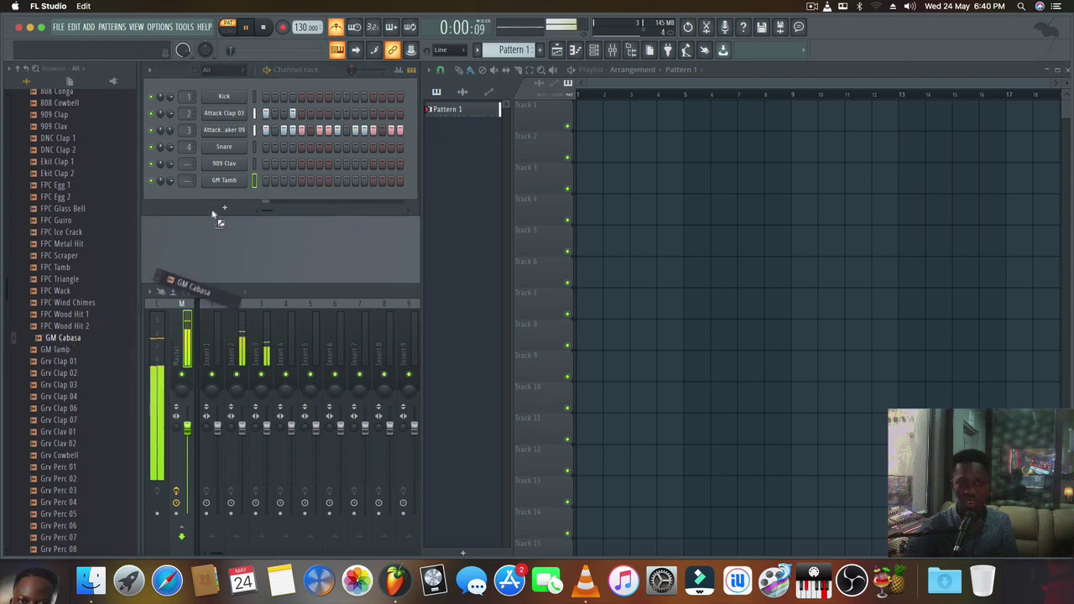
{"action": "left_click_drag", "start_coordinate": [52, 339], "coordinate": [216, 205]}
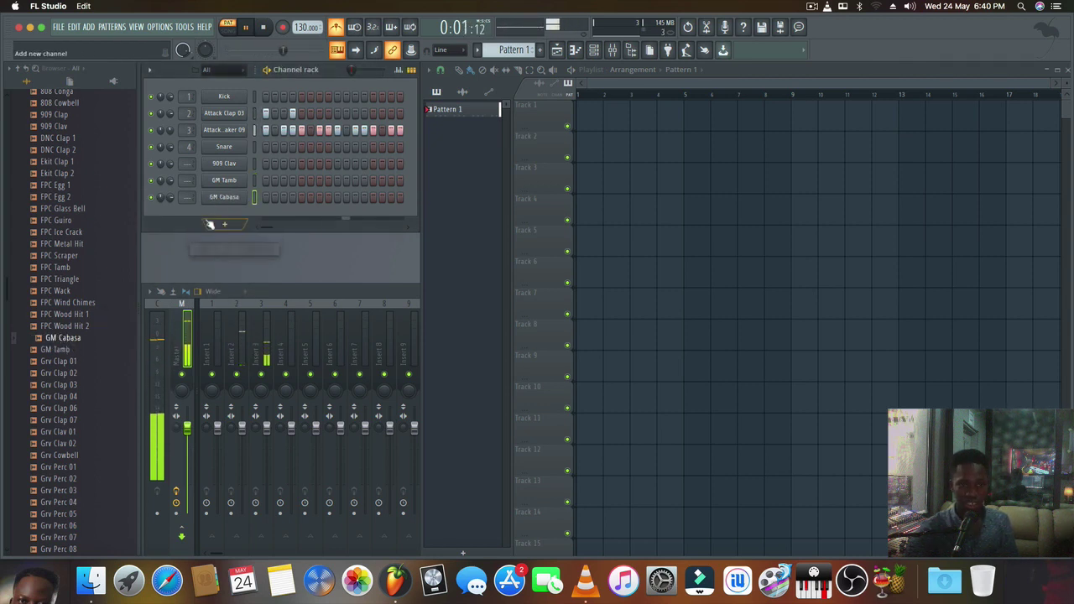
{"action": "left_click", "coordinate": [65, 458]}
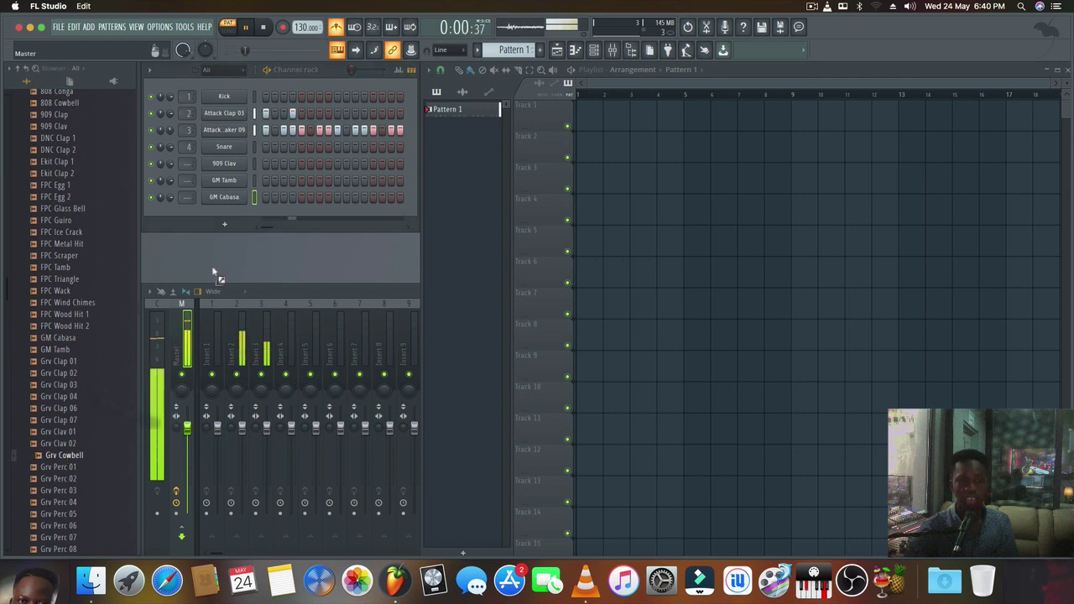
{"action": "left_click_drag", "start_coordinate": [65, 458], "coordinate": [244, 231]}
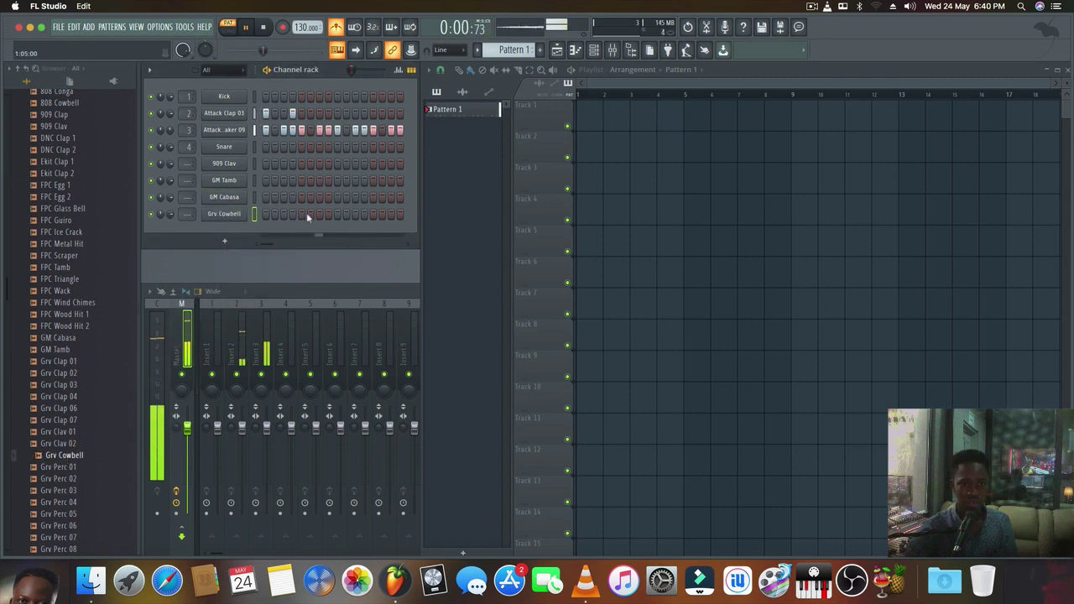
Start the Grv Cowbell pattern, removing a trial step and keeping a later hit
{"action": "left_click", "coordinate": [301, 214]}
{"action": "left_click", "coordinate": [301, 214]}
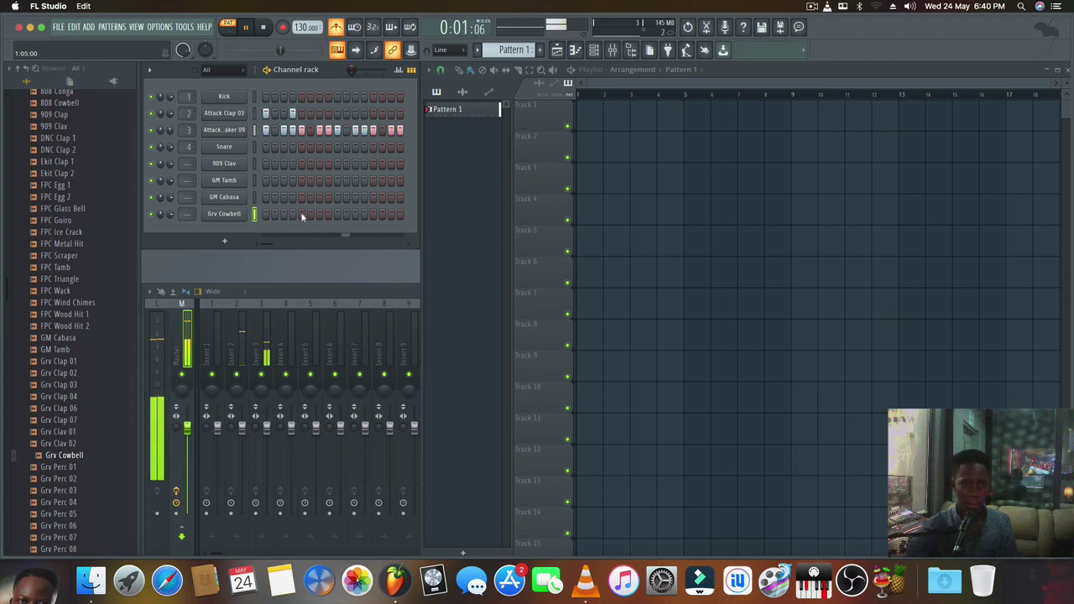
{"action": "left_click", "coordinate": [355, 214]}
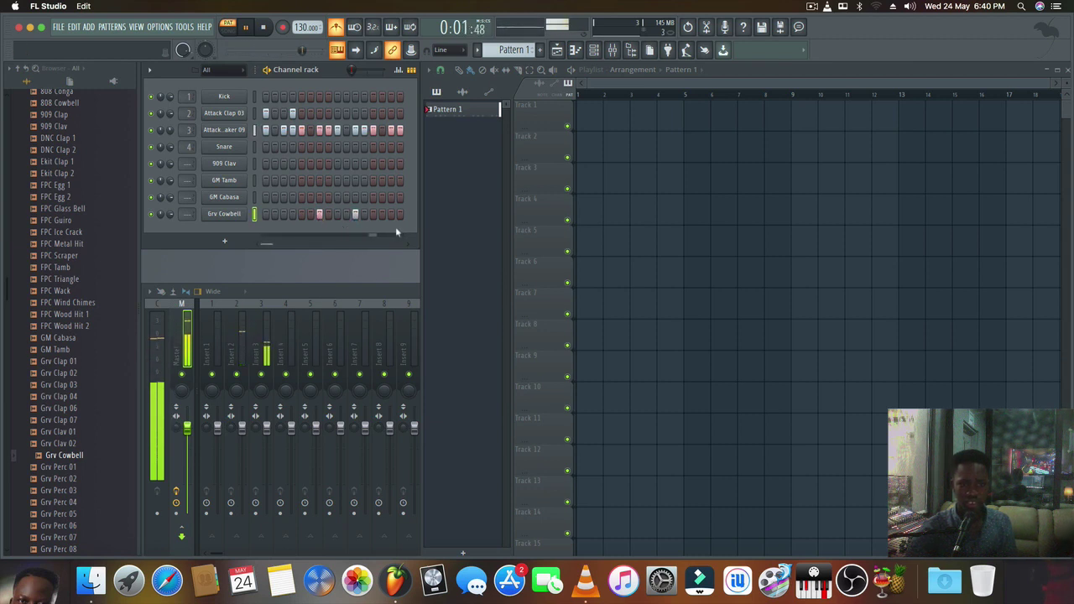
Add a cowbell hit near the bar end, preview Grv Clap 04, and place a GM Tamb step
{"action": "left_click", "coordinate": [390, 214]}
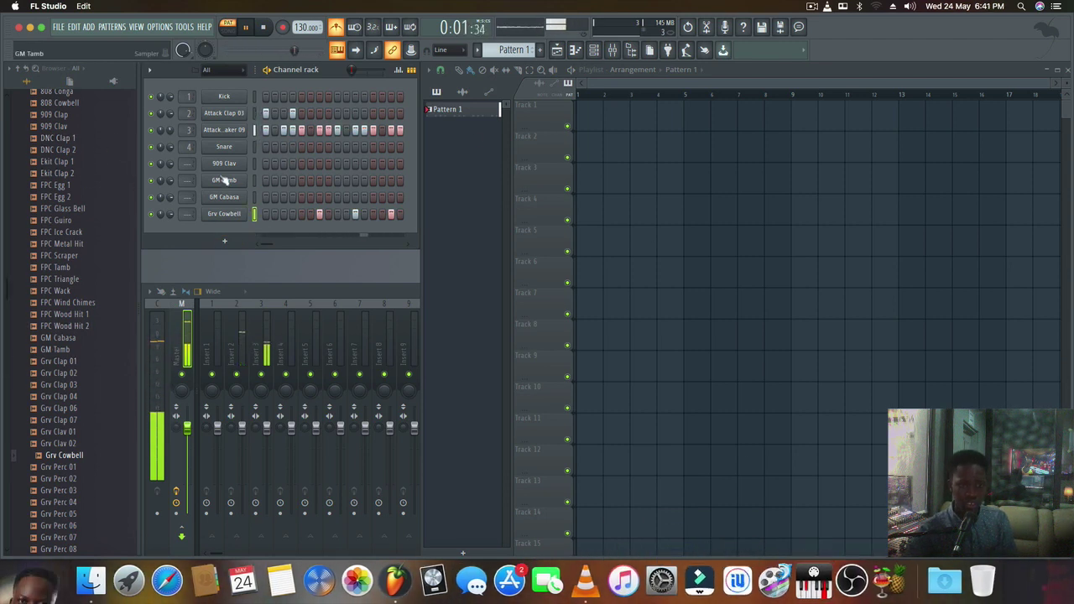
{"action": "left_click", "coordinate": [99, 396]}
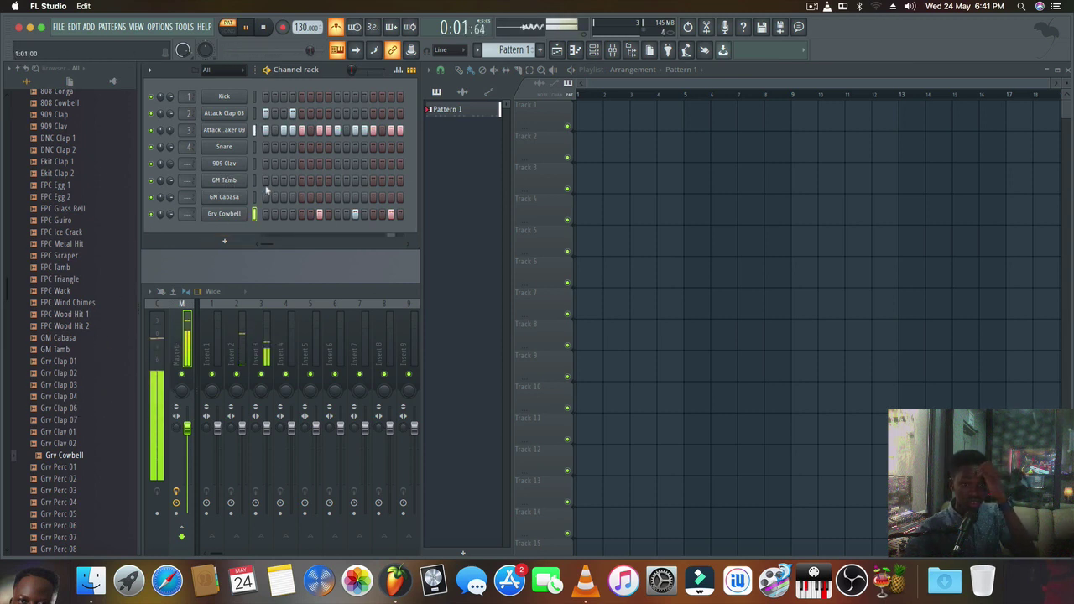
{"action": "left_click", "coordinate": [320, 180]}
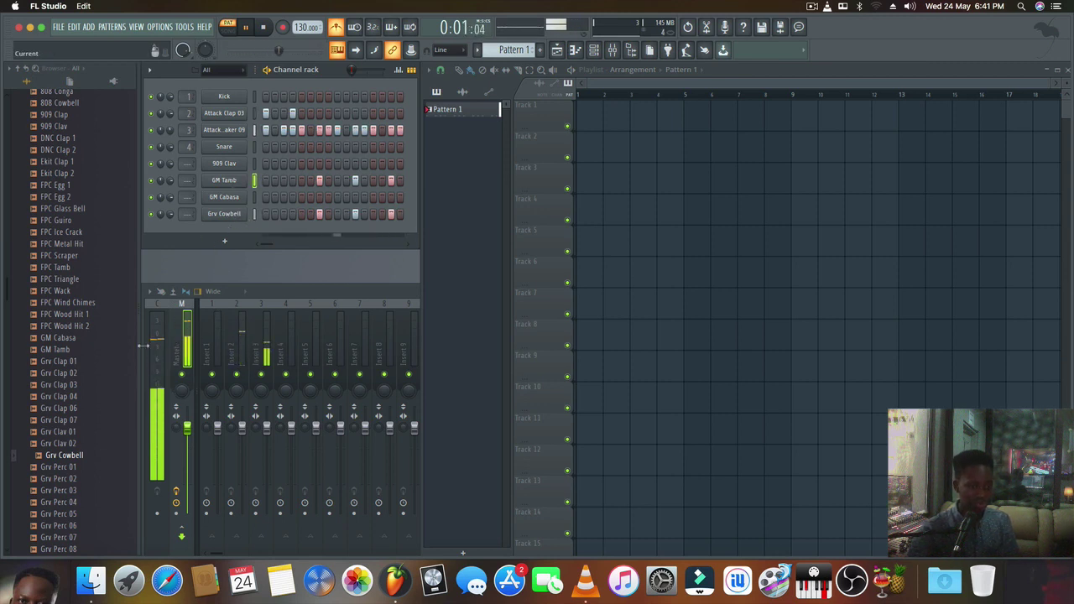
{"action": "left_click", "coordinate": [66, 361]}
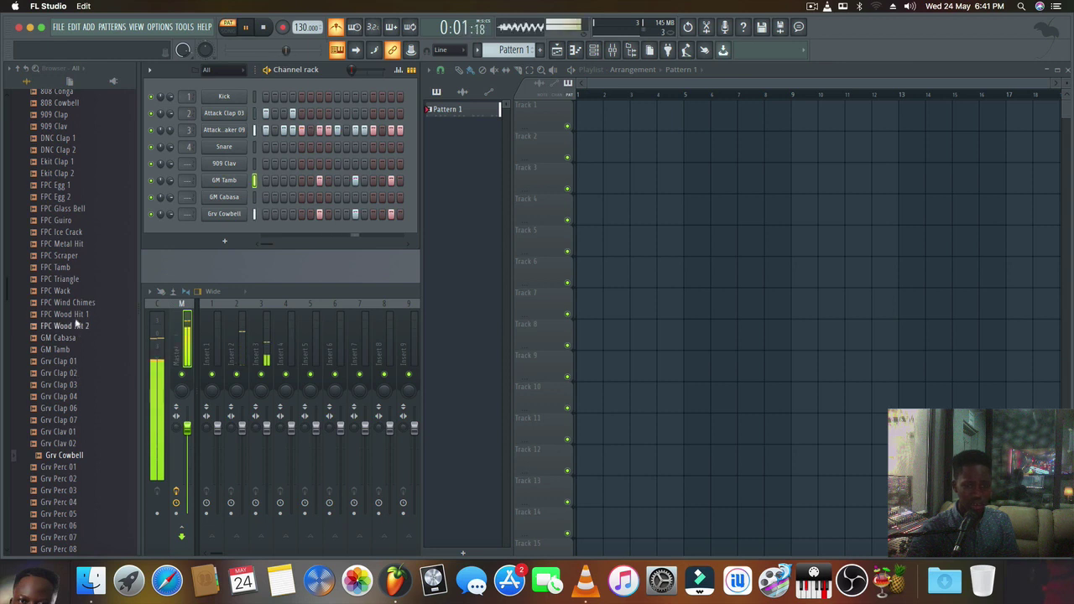
{"action": "scroll", "coordinate": [74, 322], "scroll_direction": "down", "scroll_amount": 10}
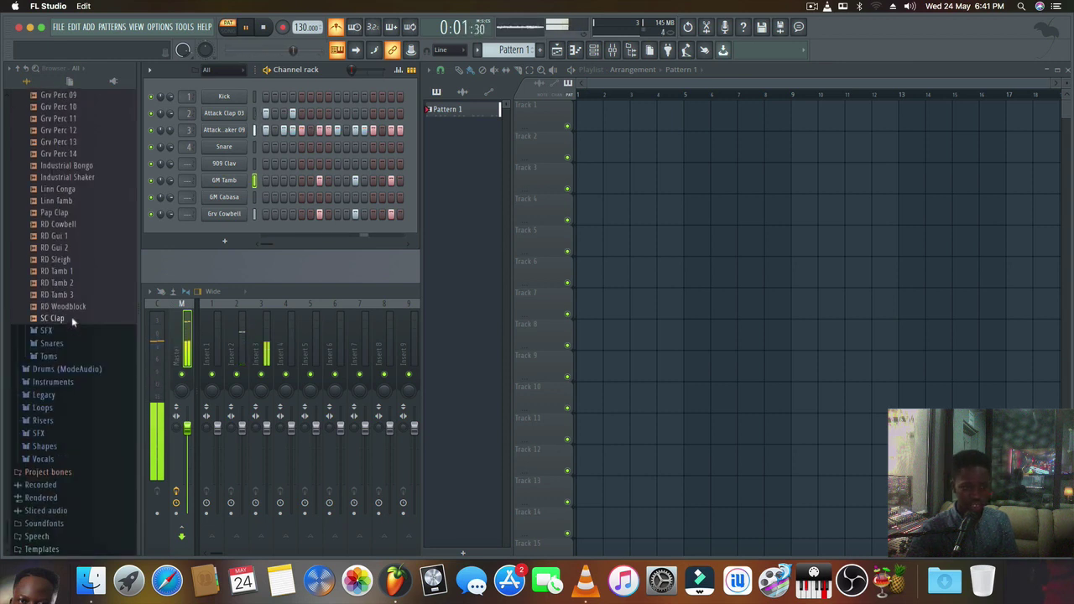
{"action": "scroll", "coordinate": [71, 319], "scroll_direction": "up", "scroll_amount": 5}
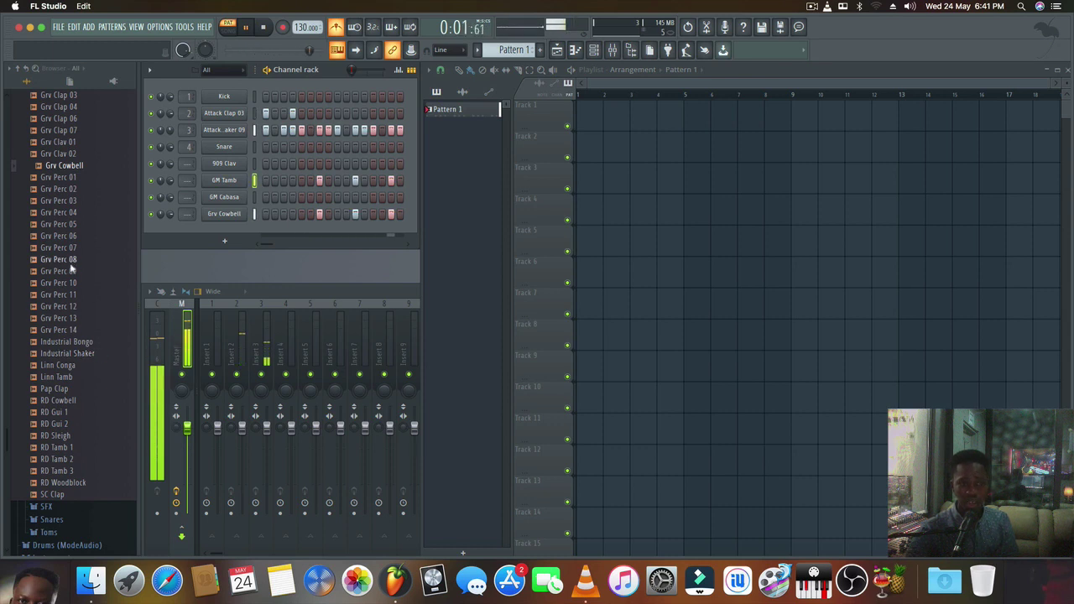
{"action": "left_click", "coordinate": [100, 330]}
{"action": "left_click", "coordinate": [116, 182]}
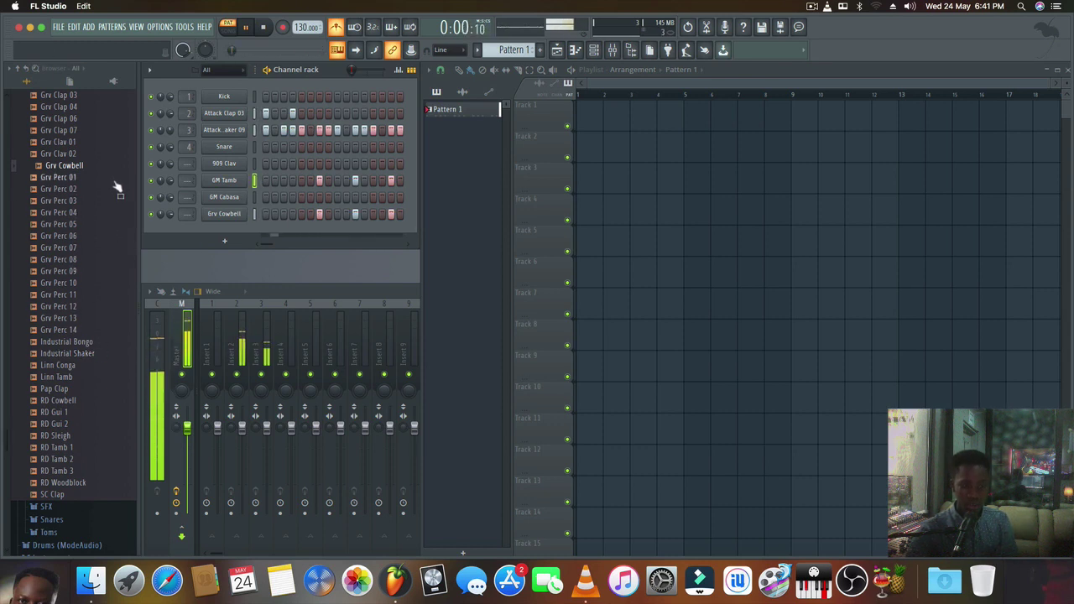
{"action": "left_click", "coordinate": [91, 354]}
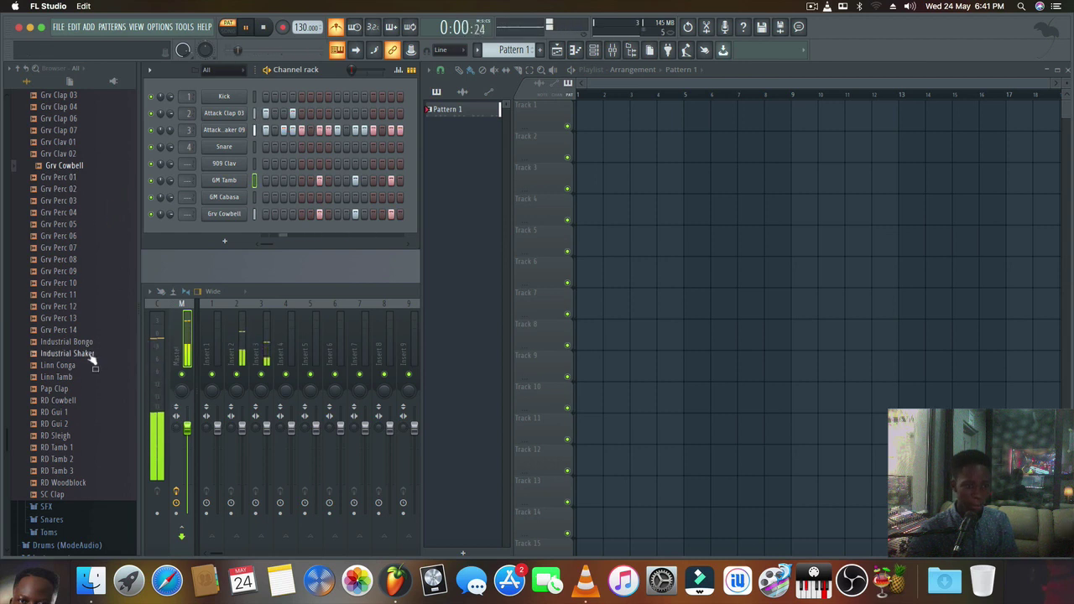
{"action": "scroll", "coordinate": [76, 300], "scroll_direction": "up", "scroll_amount": 15}
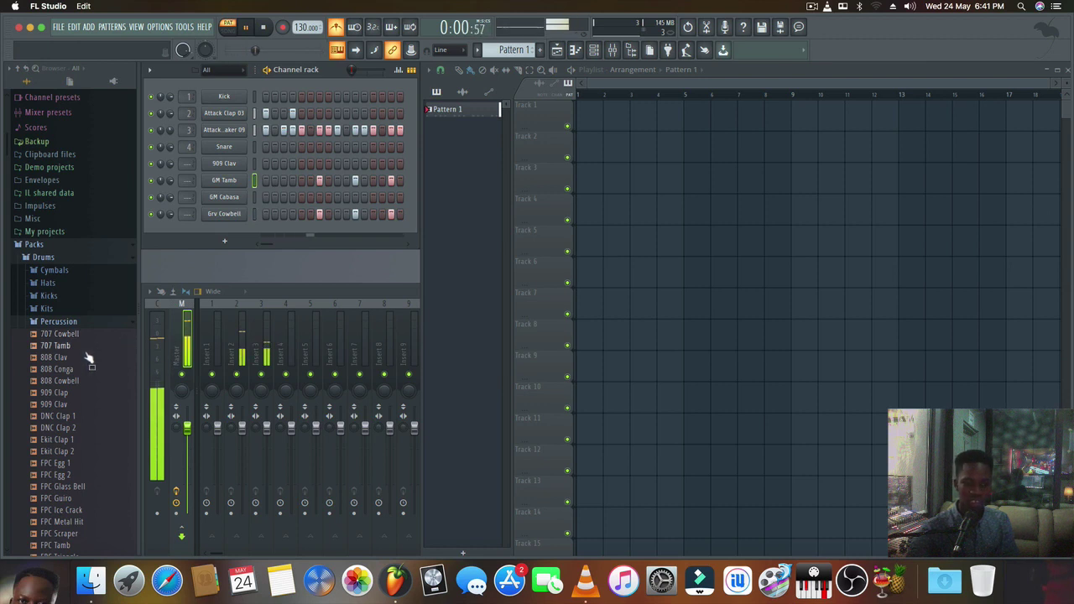
{"action": "scroll", "coordinate": [82, 409], "scroll_direction": "down", "scroll_amount": 5}
{"action": "scroll", "coordinate": [83, 409], "scroll_direction": "down", "scroll_amount": 1}
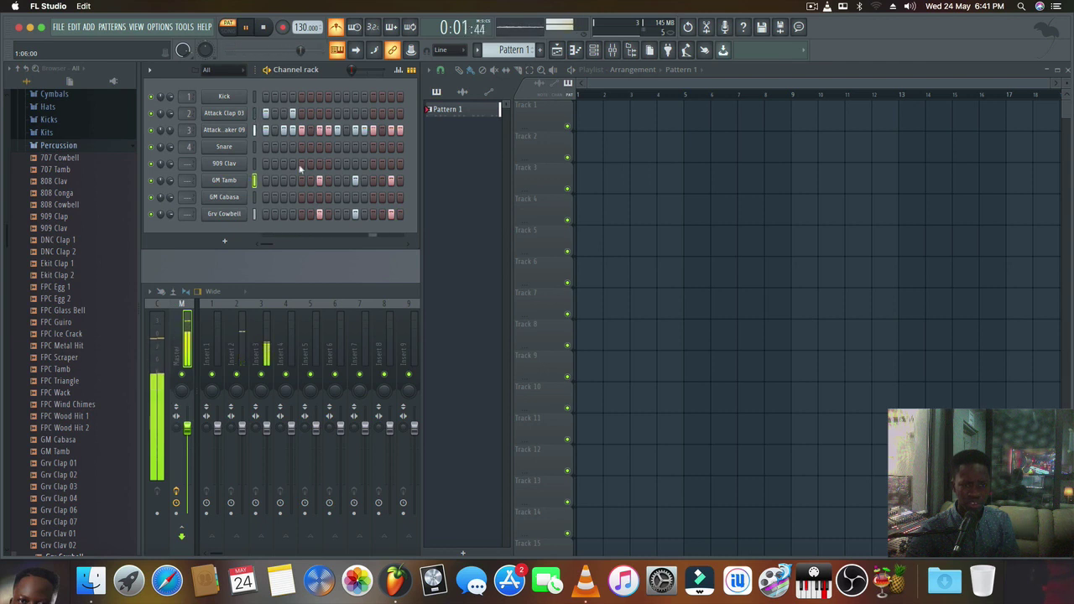
Select 909 Clav, add a clave hit and remove one unwanted step
{"action": "left_click", "coordinate": [235, 164]}
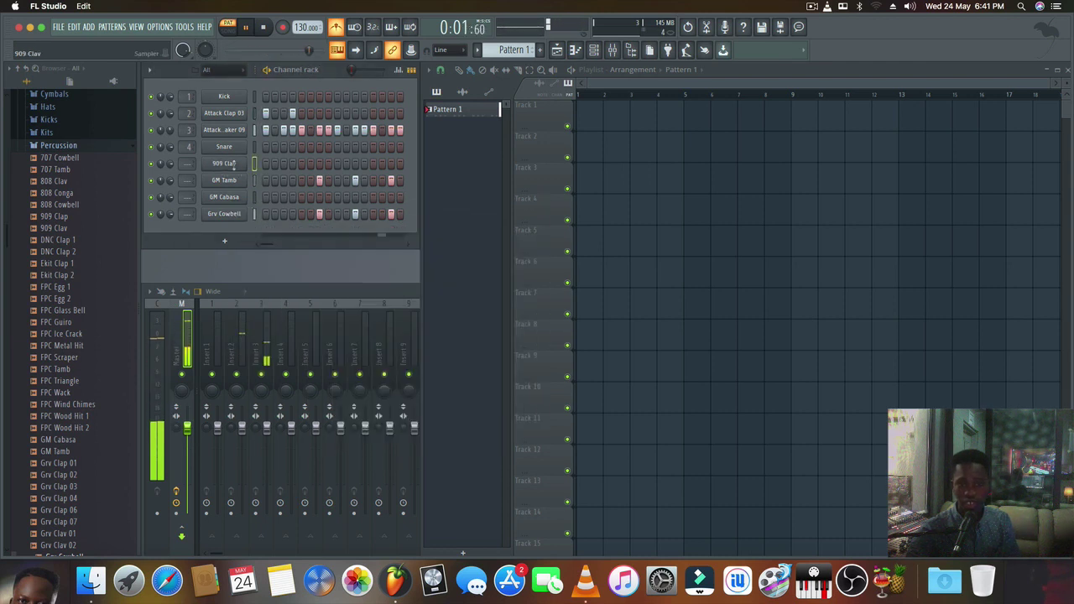
{"action": "left_click", "coordinate": [319, 164]}
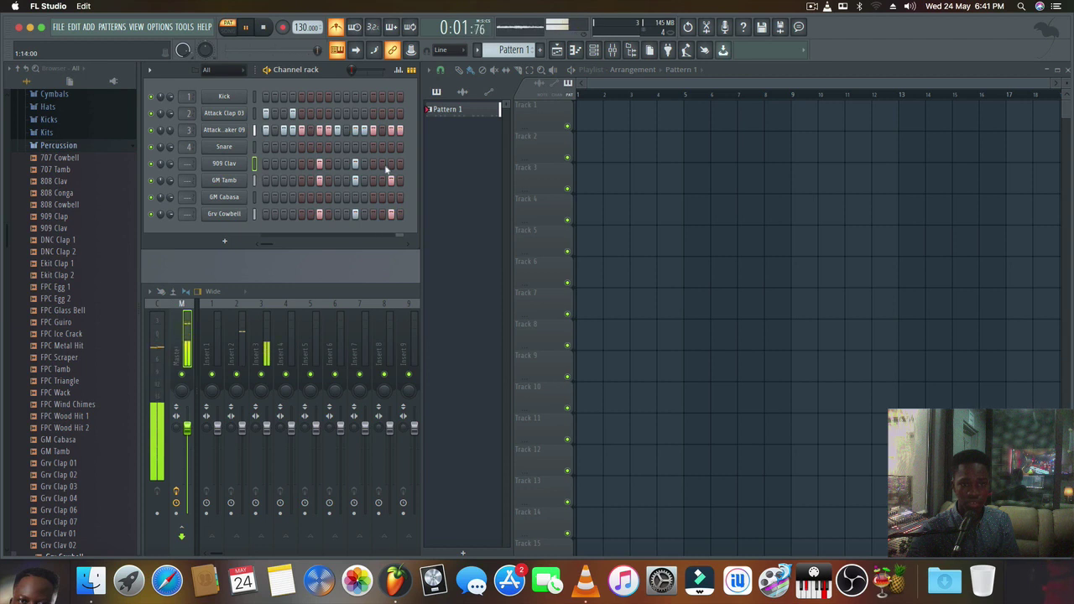
{"action": "left_click", "coordinate": [355, 163]}
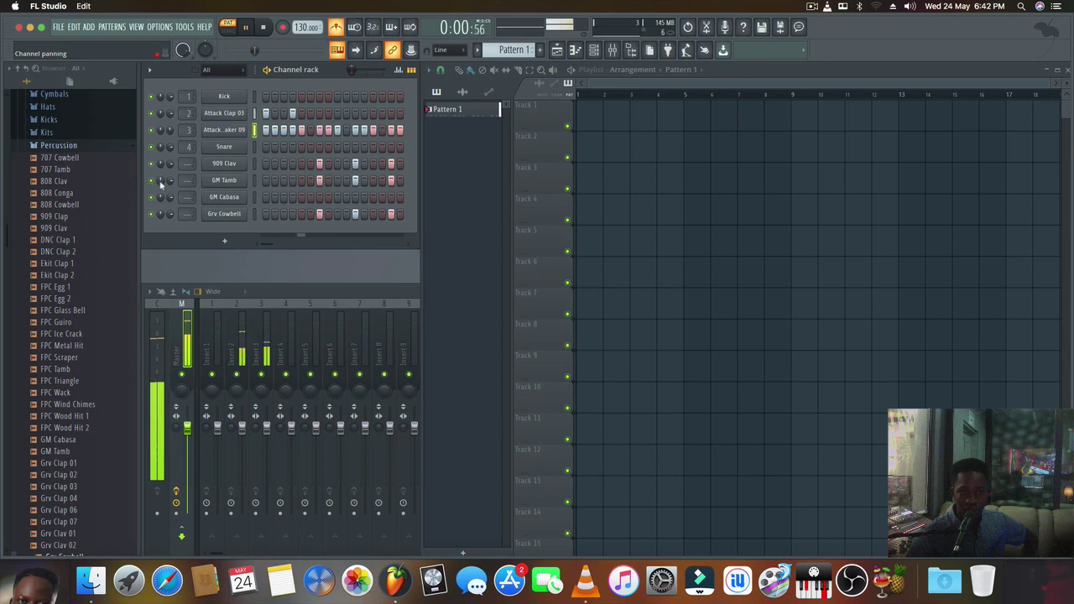
Pan one channel 13% right and 909 Clav 4% left, adjust GM Tamb volume, disable metronome, stop playback
{"action": "left_click_drag", "start_coordinate": [161, 181], "coordinate": [161, 173]}
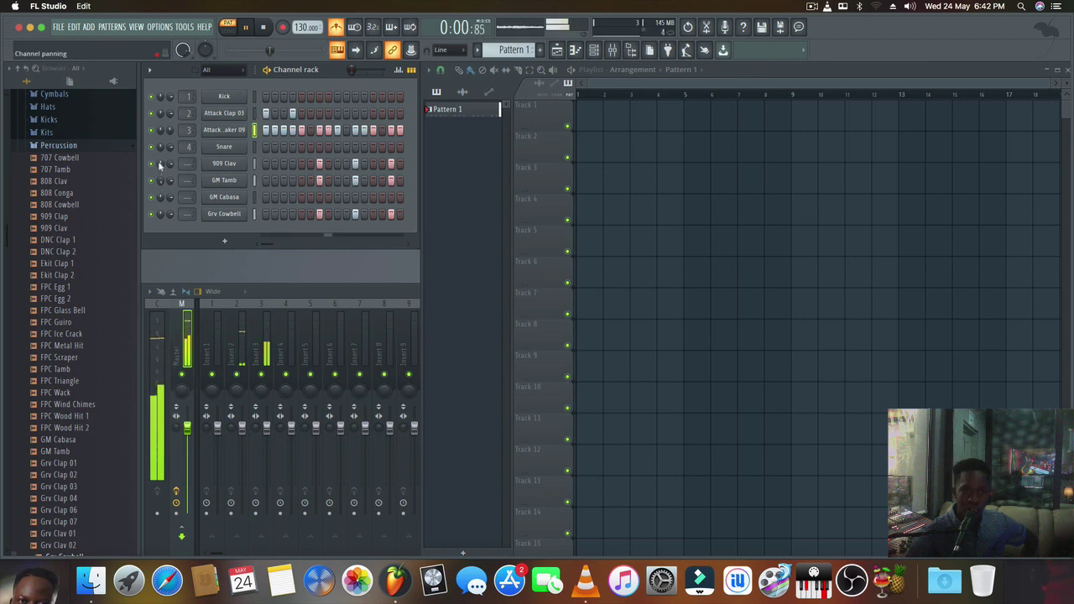
{"action": "left_click_drag", "start_coordinate": [160, 166], "coordinate": [160, 181]}
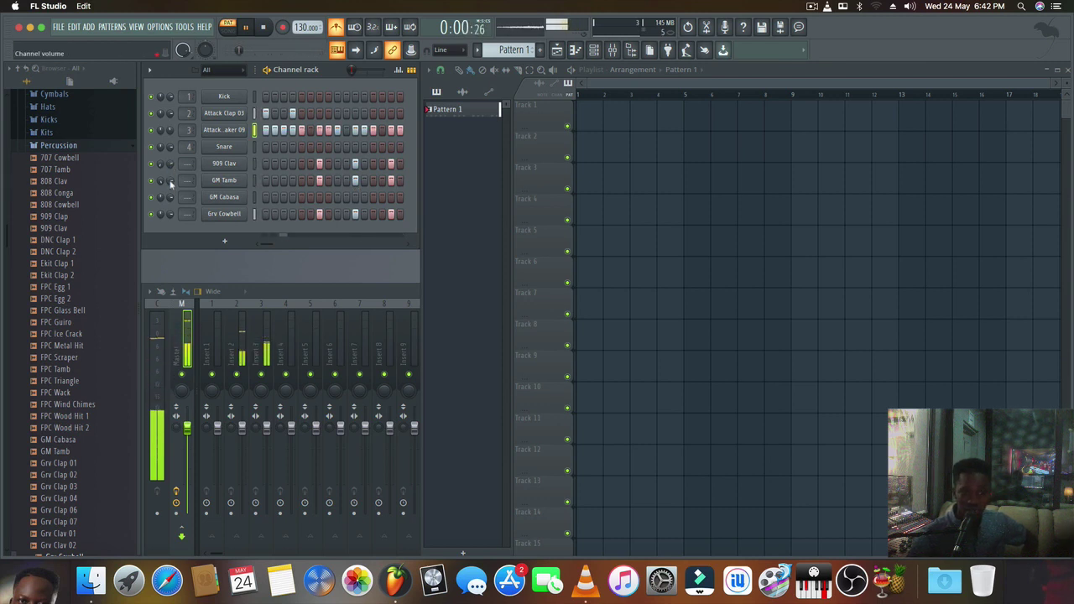
{"action": "scroll", "coordinate": [171, 182], "scroll_direction": "down", "scroll_amount": 3}
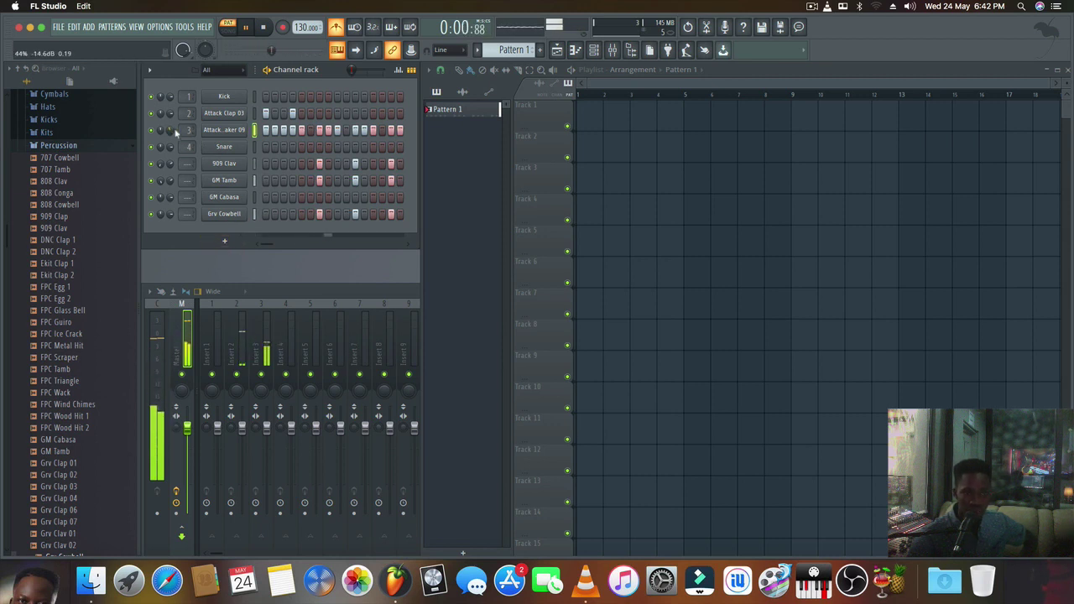
{"action": "left_click", "coordinate": [336, 26]}
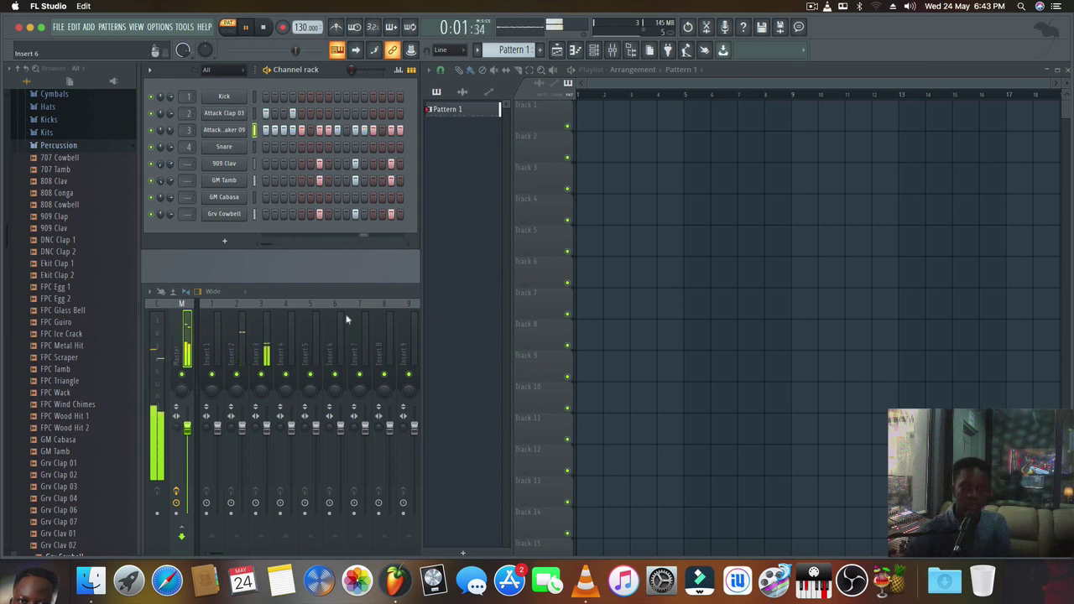
{"action": "key", "text": "space"}
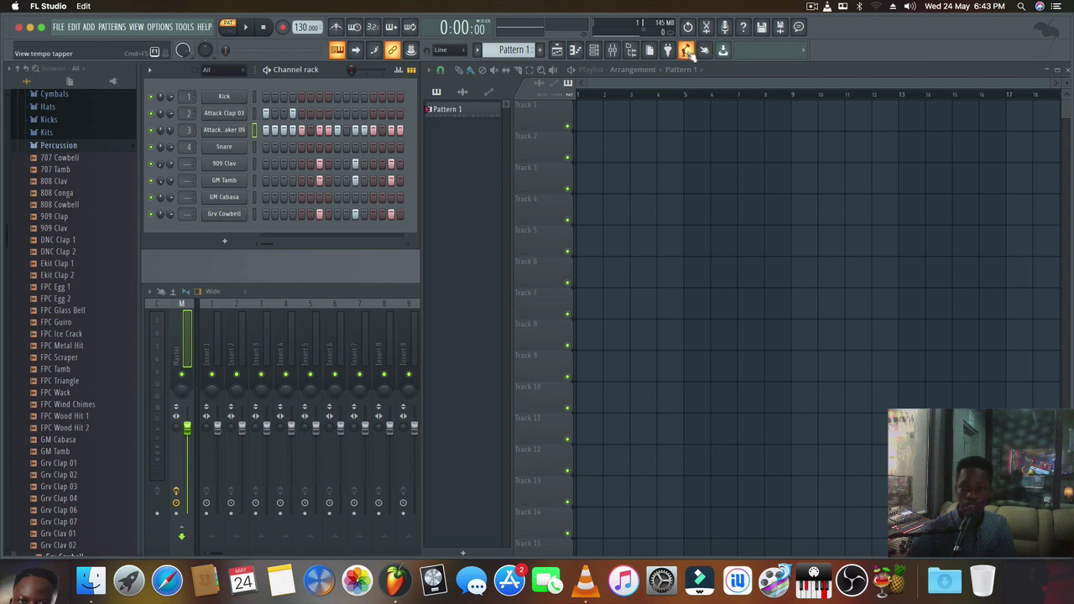
Tap the tempo in to 150 BPM, restart the loop and close the tempo tapper
{"action": "left_click", "coordinate": [687, 50]}
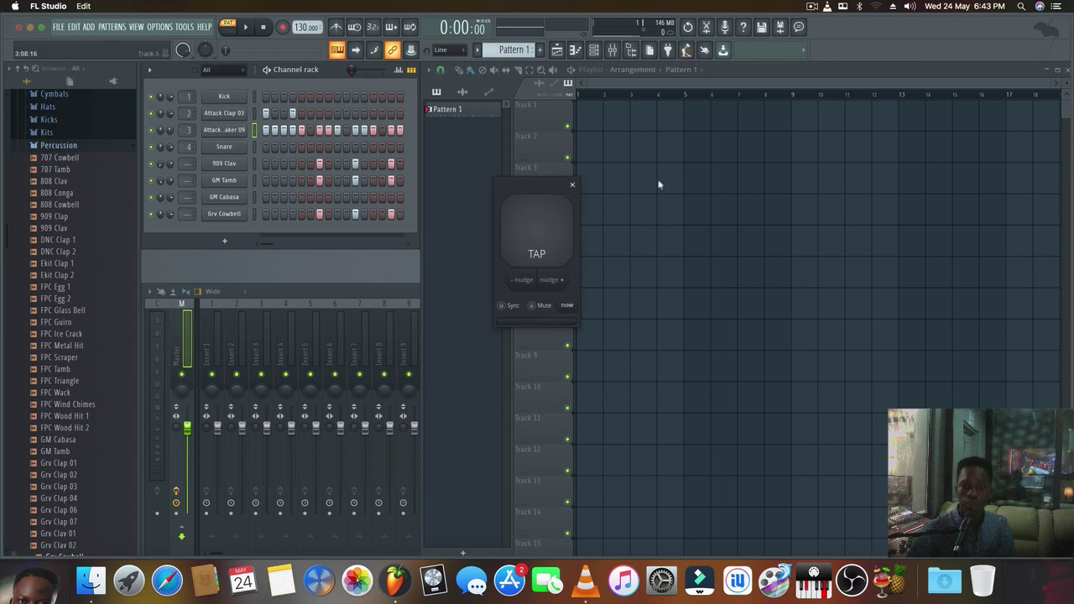
{"action": "left_click", "coordinate": [545, 210]}
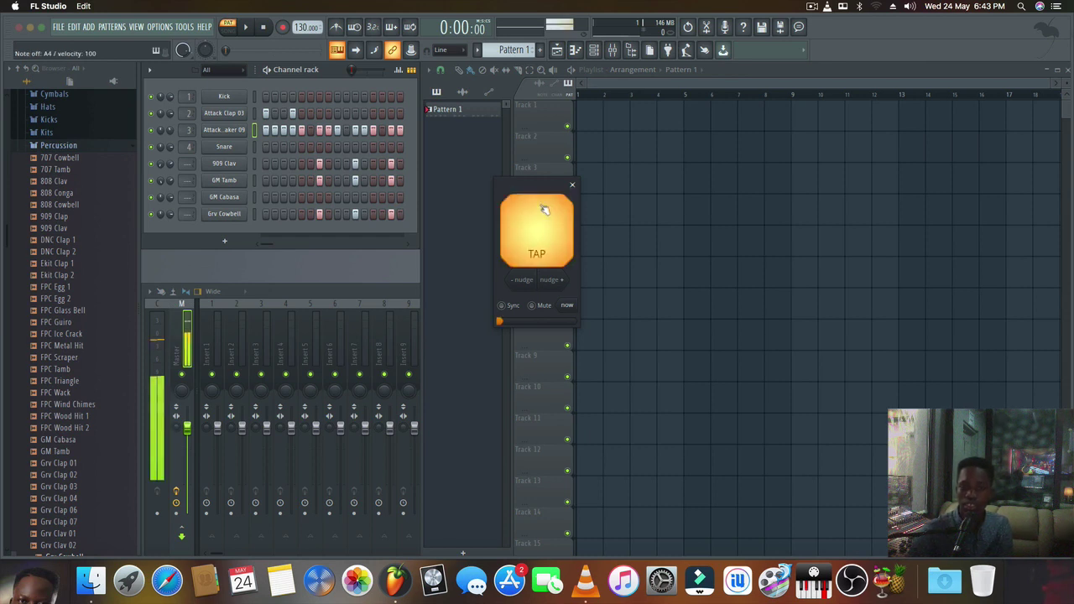
{"action": "left_click", "coordinate": [545, 210]}
{"action": "left_click", "coordinate": [545, 210]}
{"action": "left_click", "coordinate": [545, 210]}
{"action": "left_click", "coordinate": [545, 210]}
{"action": "left_click", "coordinate": [545, 210]}
{"action": "left_click", "coordinate": [545, 210]}
{"action": "key", "text": "space"}
{"action": "left_click", "coordinate": [572, 186]}
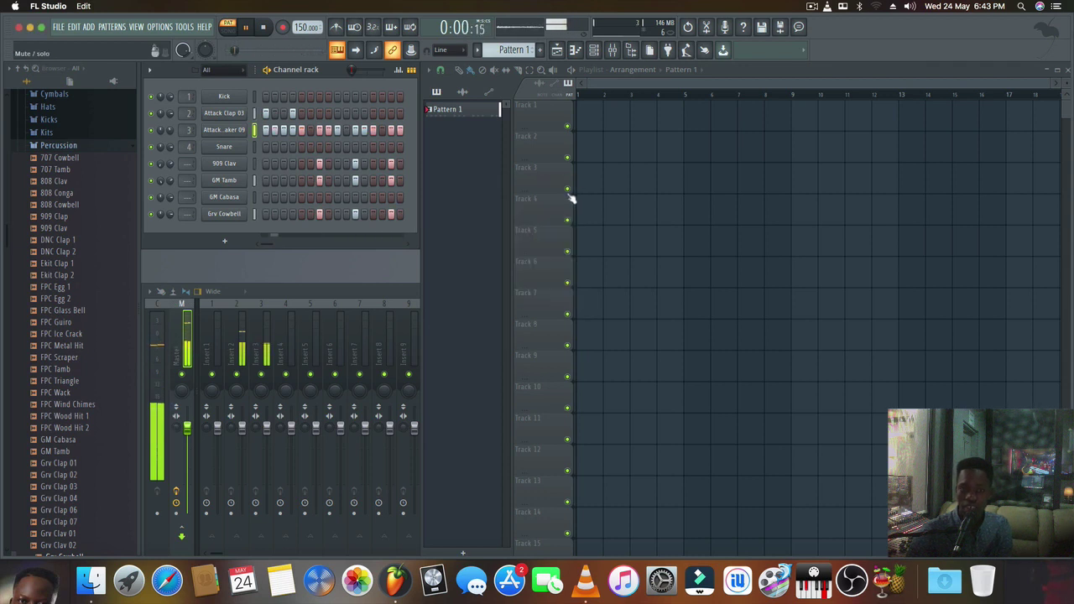